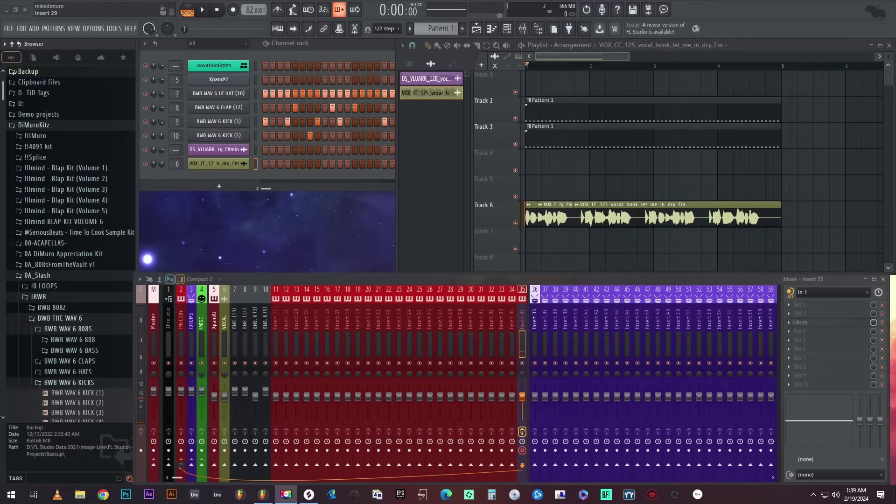
Save the project, and narrow and reposition the Mixer window below the Playlist tracks
key("ctrl+s")
left_click_drag(296, 279, 333, 270)
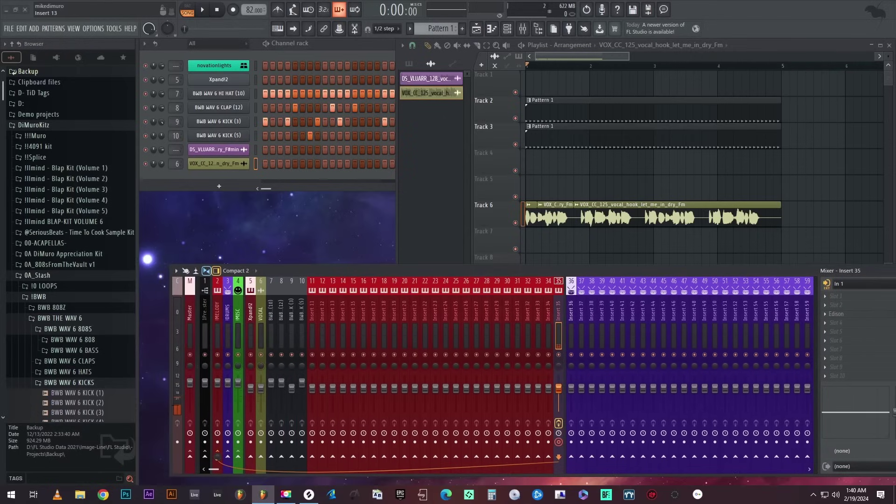
left_click_drag(817, 374, 630, 374)
left_click_drag(420, 270, 558, 282)
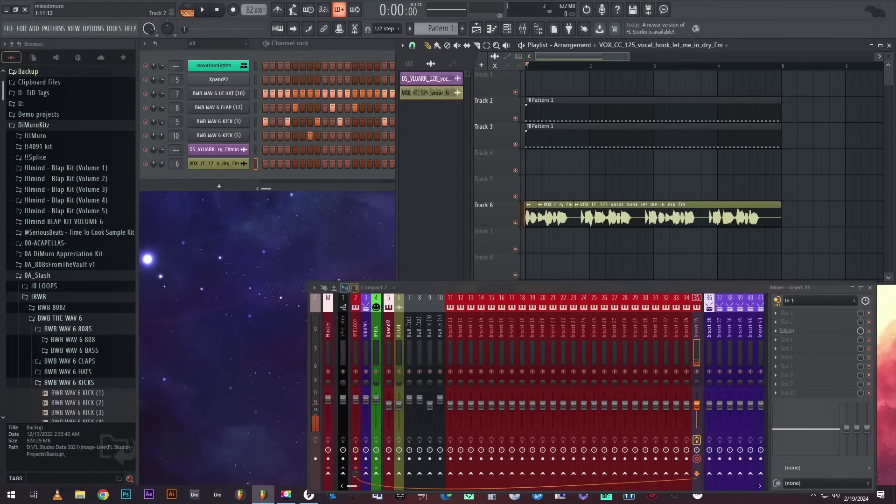
Delete the Pattern 1 clip from Track 3 and move the vocal hook clips from Track 6 to Track 1
right_click(568, 135)
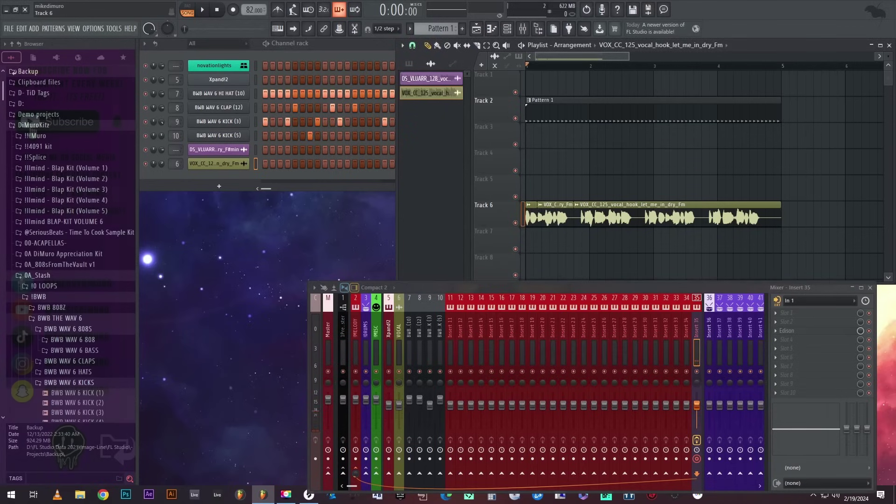
left_click(522, 214)
key("shift+Up")
key("shift+Up")
key("shift+Up")
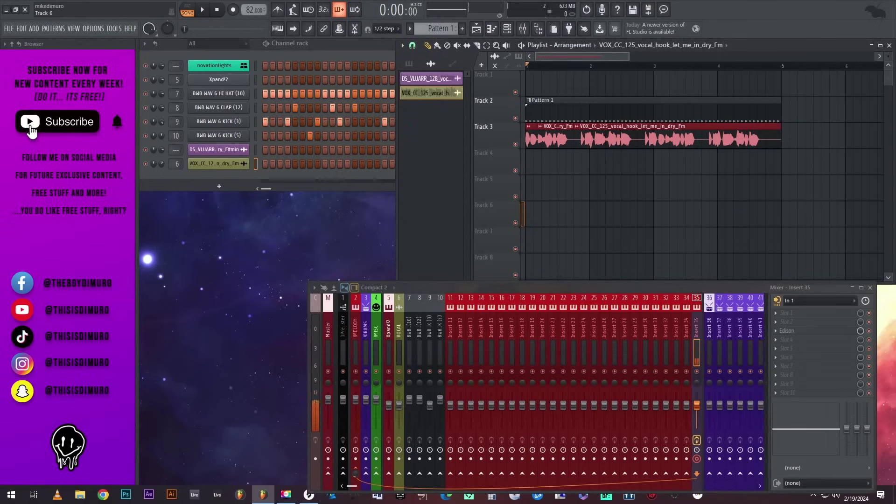
left_click_drag(607, 137, 607, 84)
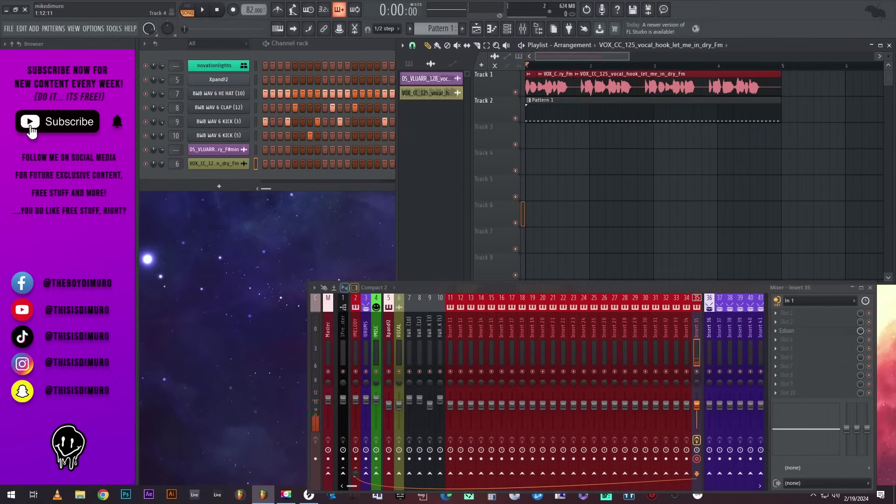
Play the arrangement to hear the vocal hook with the beat, and stop playback
key("space")
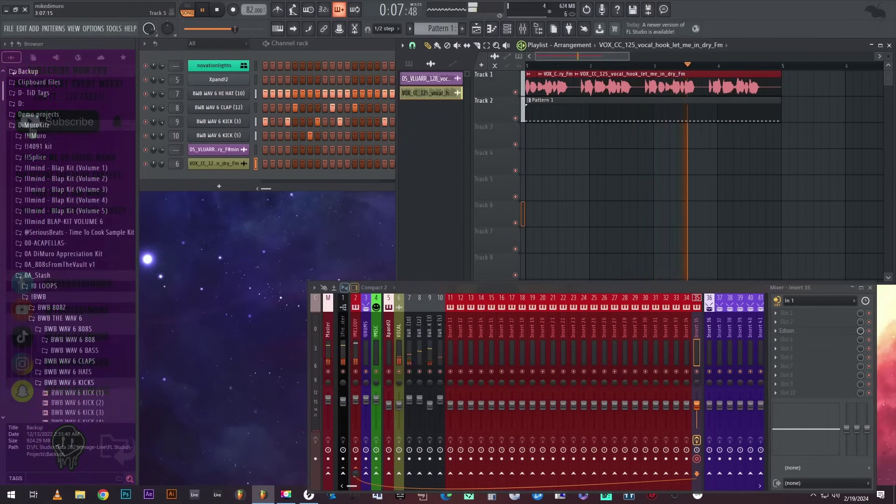
key("F6")
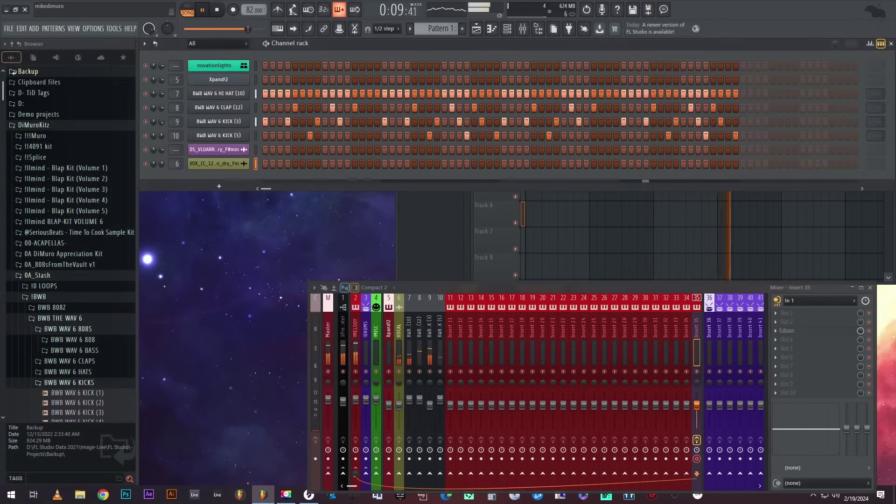
key("F5")
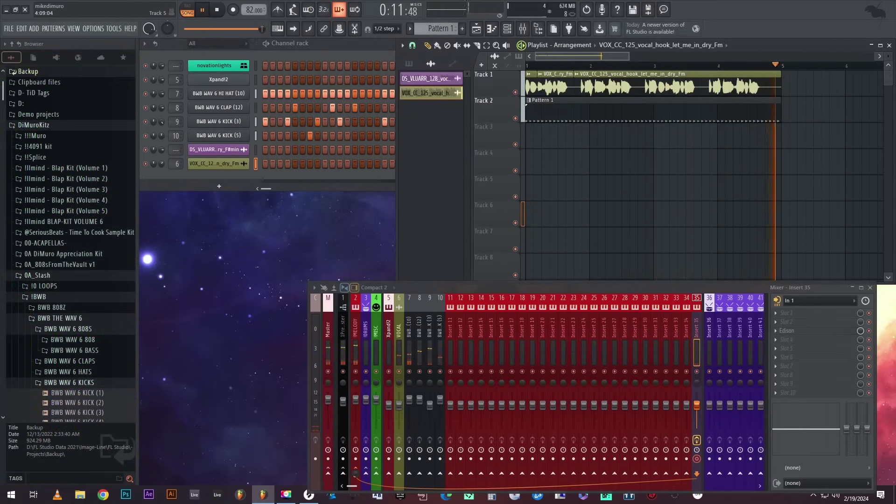
key("space")
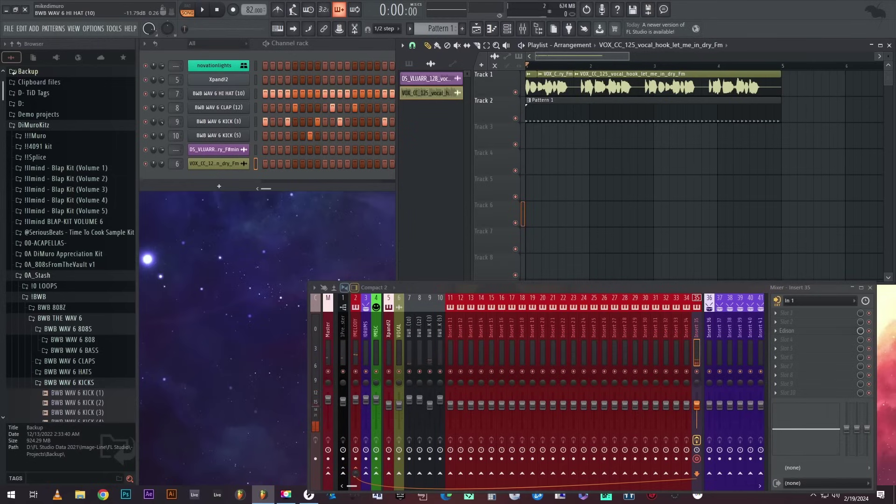
Move the VOCAL mixer track from insert 6 to insert 10, after the drum tracks
left_click(408, 353)
left_click(429, 352)
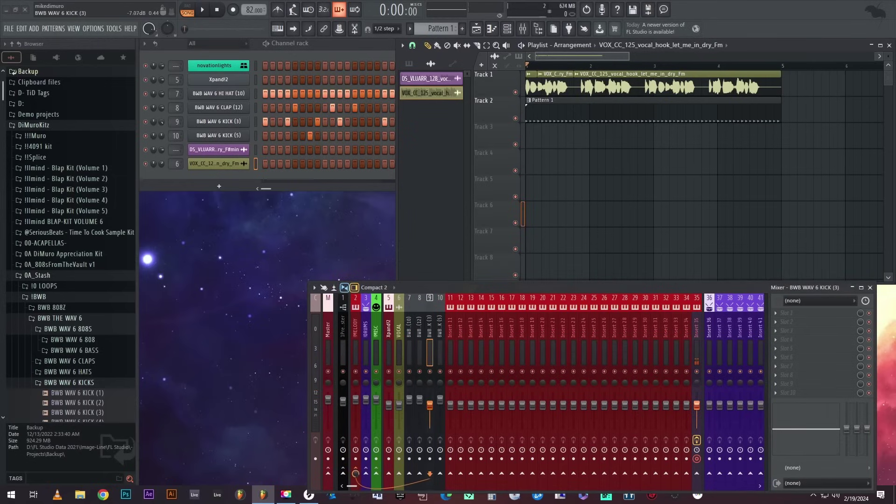
left_click(399, 352)
key("alt+Right")
key("alt+Right")
key("alt+Right")
key("alt+Right")
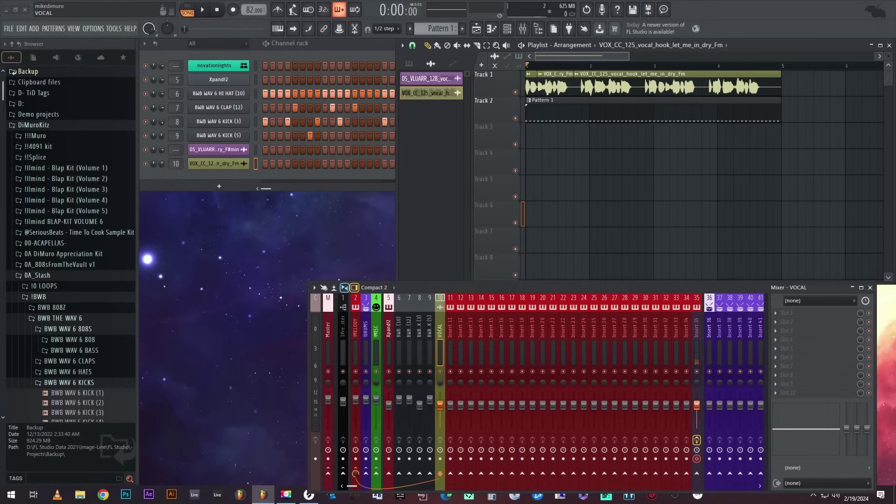
Try ValhallaVintageVerb_x64 in the first effect slot of the VOCAL track and remove it again
left_click(776, 313)
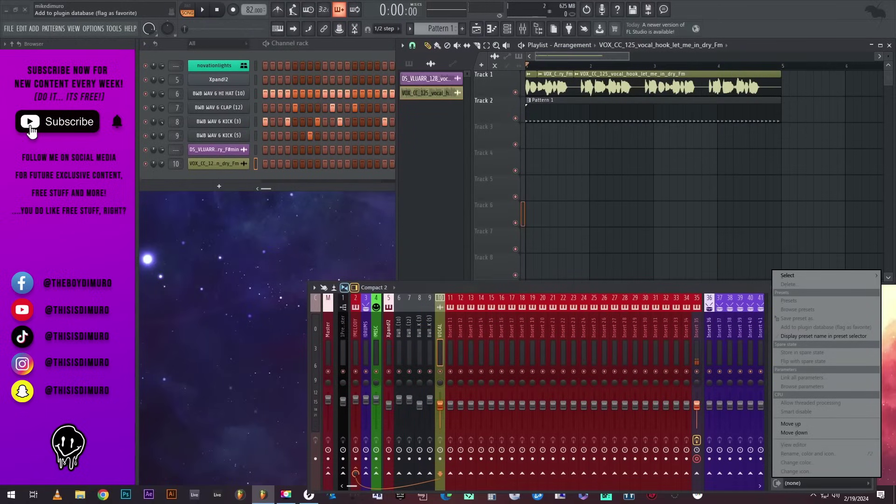
key("Escape")
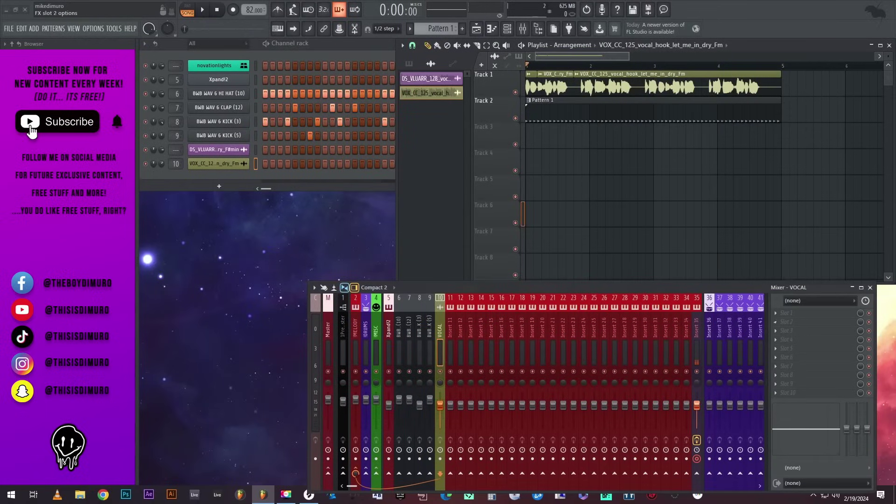
left_click(776, 313)
left_click(568, 421)
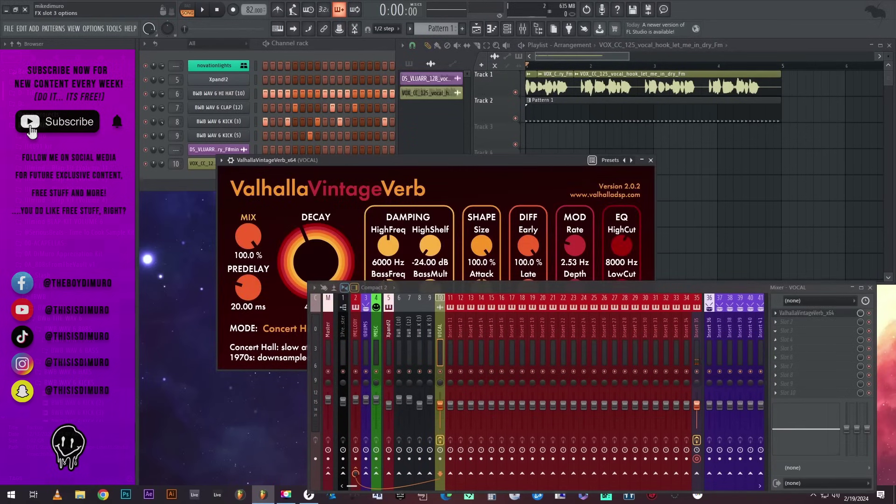
left_click(776, 313)
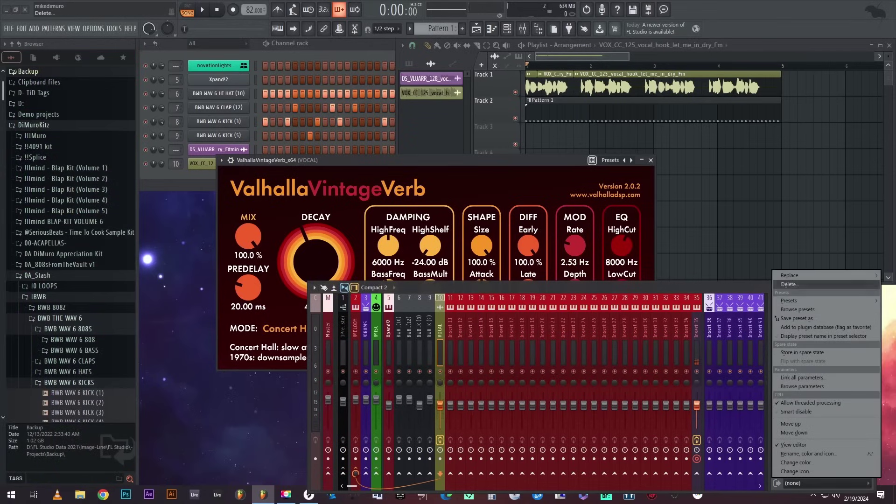
left_click(789, 285)
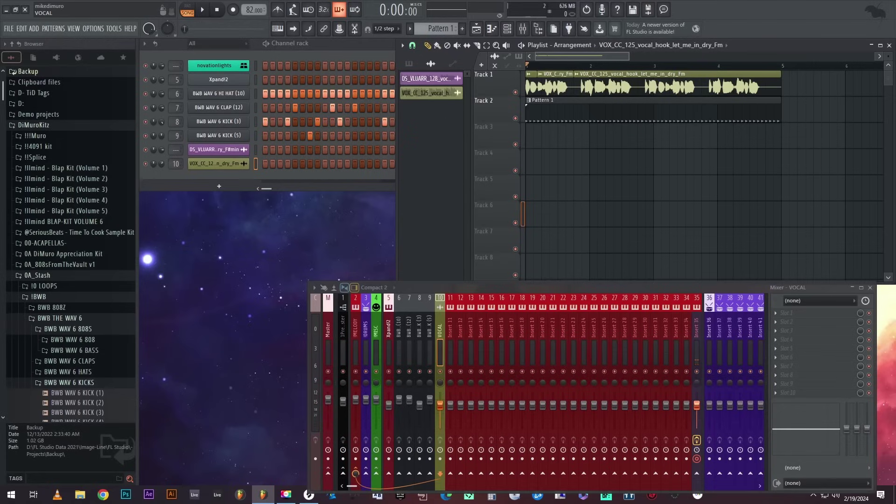
Rename mixer insert 11 as REVERB VOC CHAIN
left_click(451, 334)
right_click(451, 334)
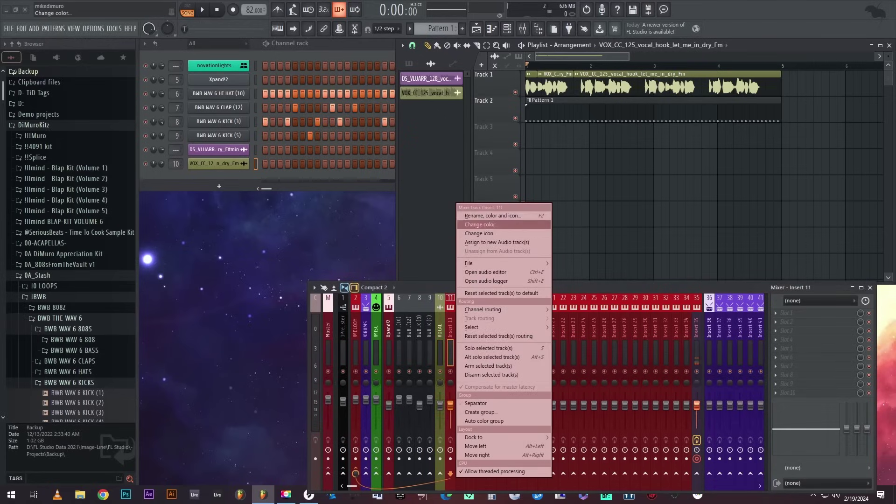
left_click(481, 225)
type("REVERB")
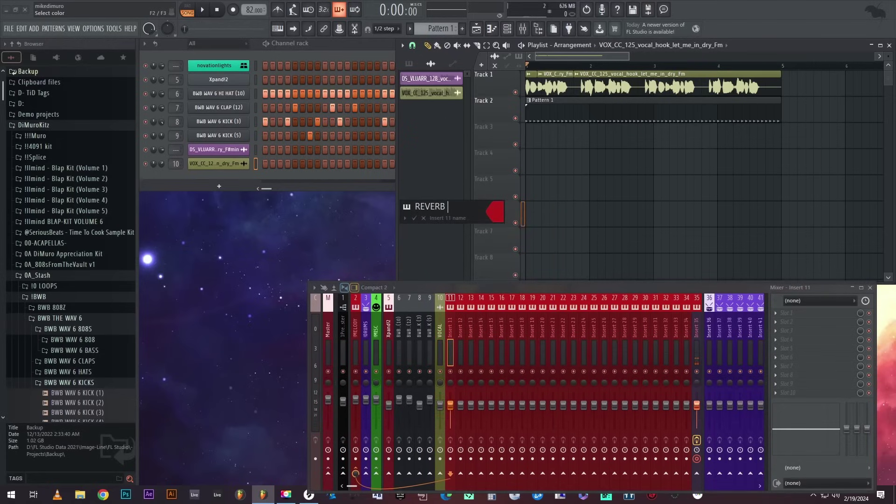
type(" VOC CHAIN")
key("Return")
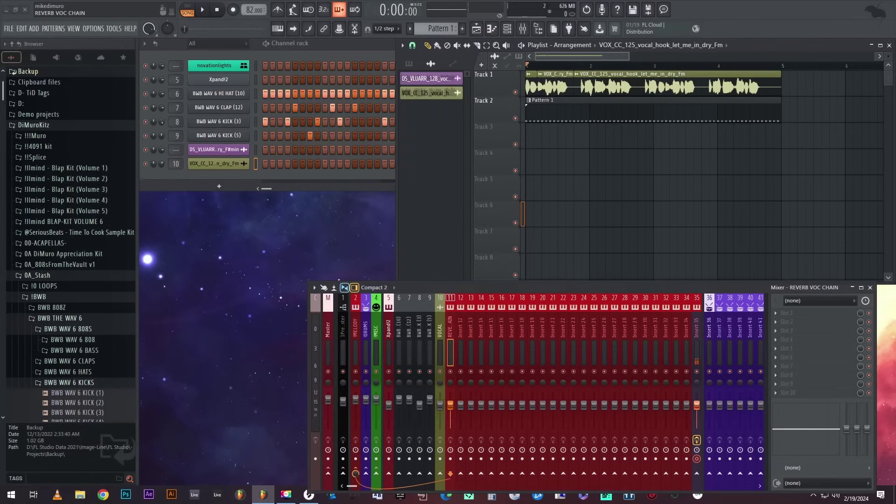
Change the color of the REVERB VOC CHAIN mixer track to green
right_click(455, 304)
left_click(481, 224)
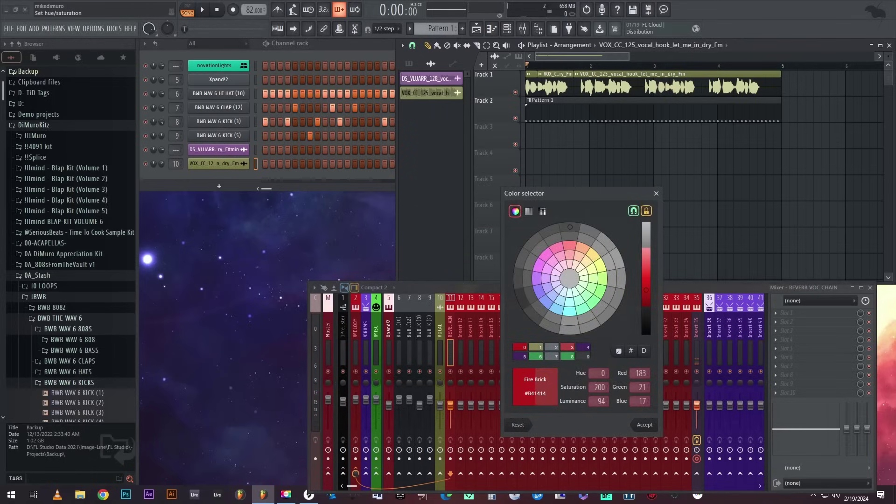
left_click(598, 294)
left_click(643, 424)
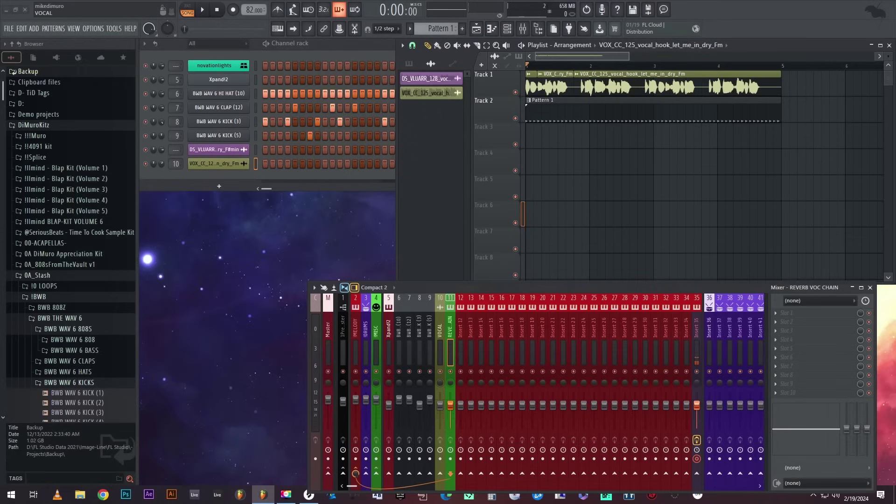
Enable a send from the VOCAL track to REVERB VOC CHAIN and reset its send level to the default
left_click(439, 350)
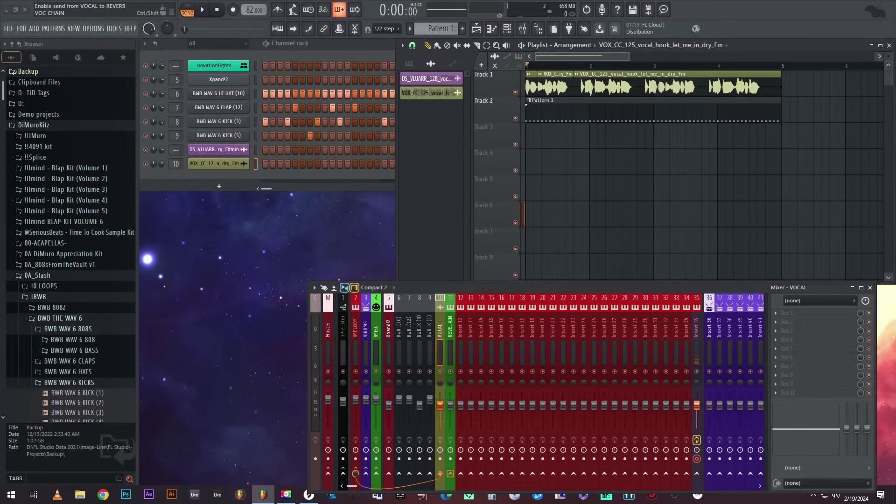
left_click(451, 473)
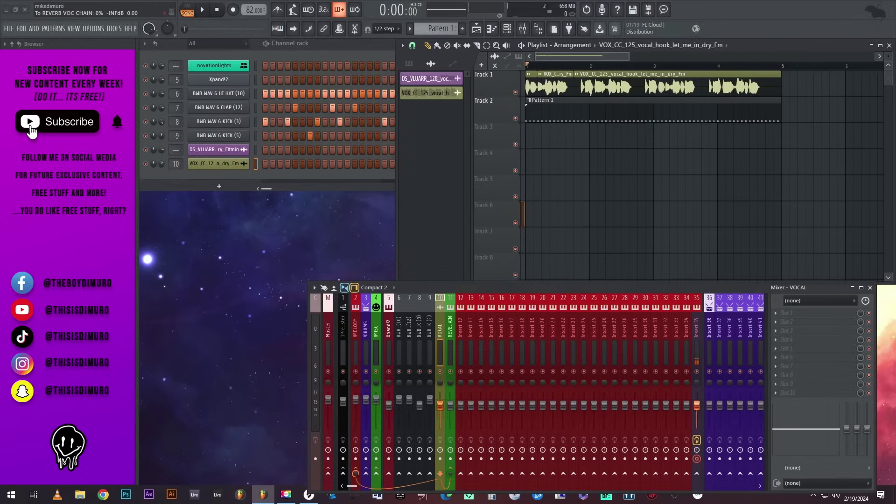
left_click_drag(450, 474, 450, 444)
right_click(450, 473)
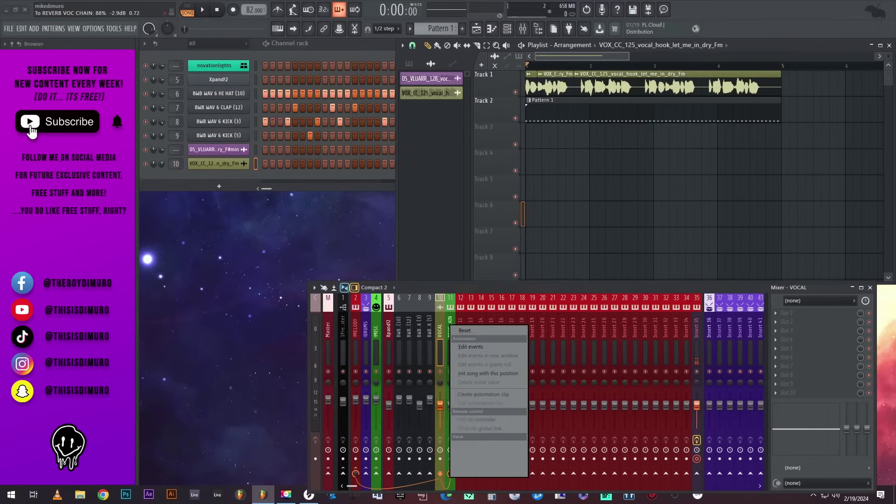
left_click(469, 331)
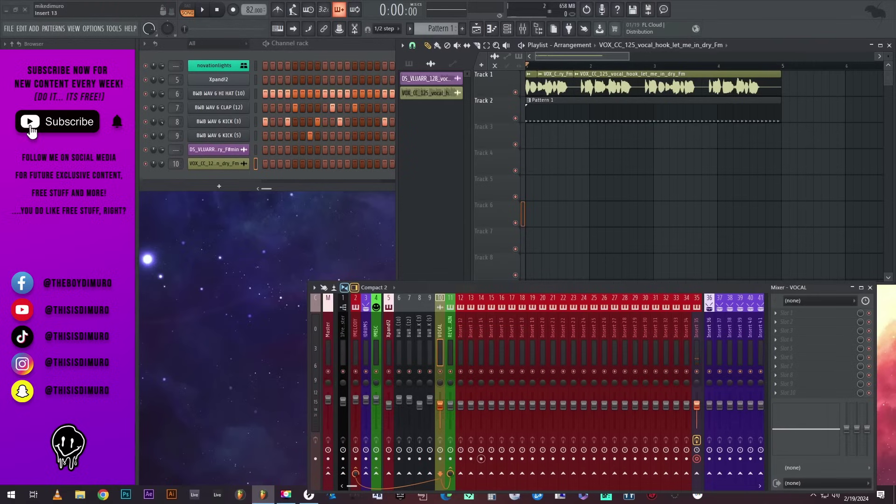
right_click(450, 474)
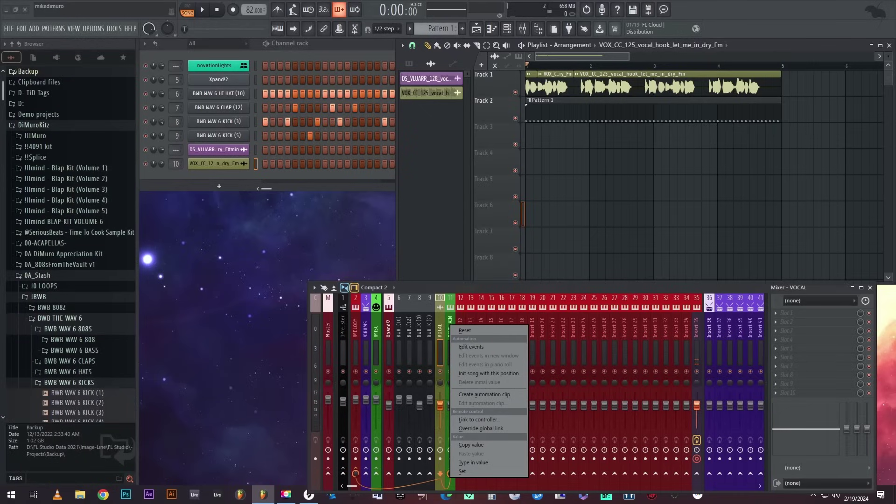
left_click(469, 331)
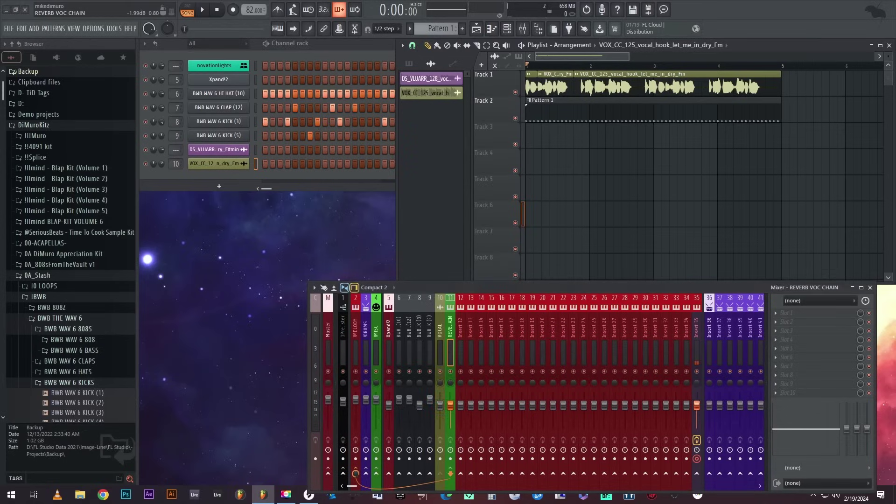
Load ValhallaVintageVerb_x64 in the second effect slot of REVERB VOC CHAIN and audition it with the song
left_click(794, 313)
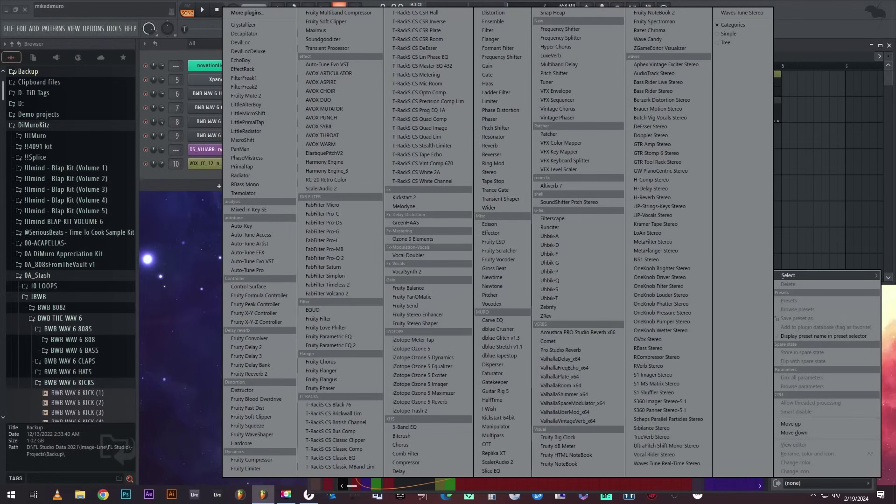
left_click(567, 421)
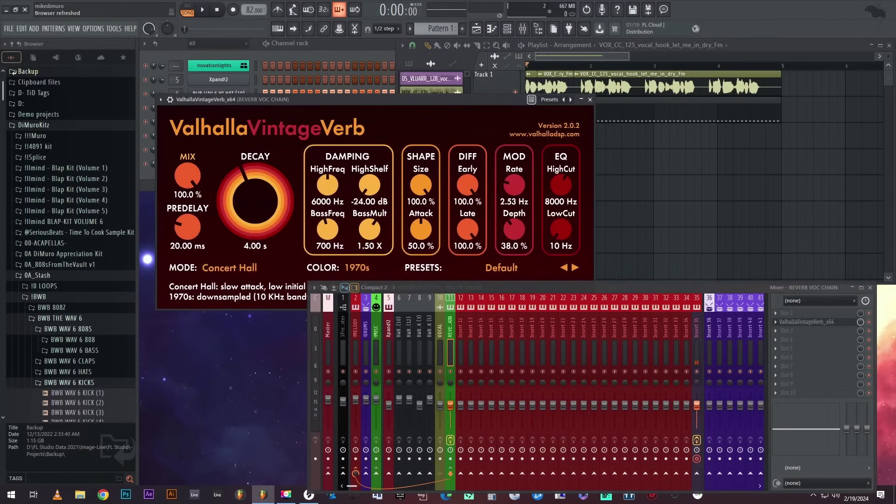
key("space")
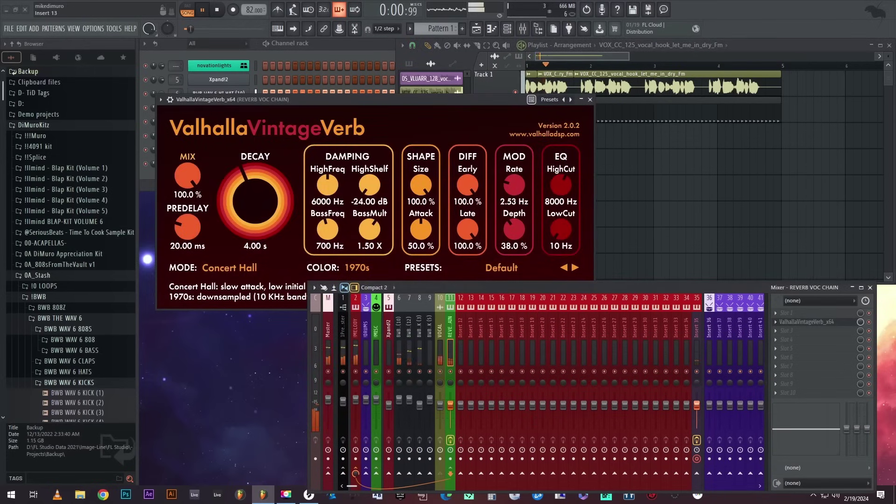
key("space")
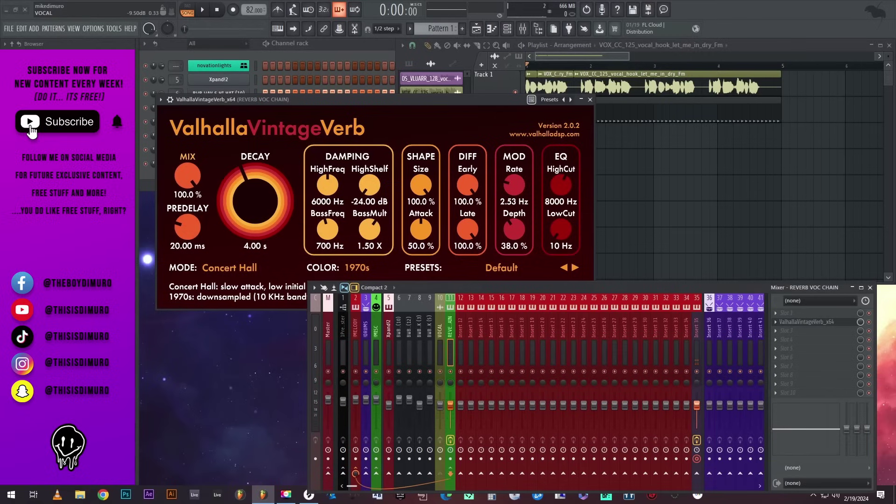
Add Fruity Parametric EQ 2 in the third effect slot of REVERB VOC CHAIN and start playback
left_click(440, 329)
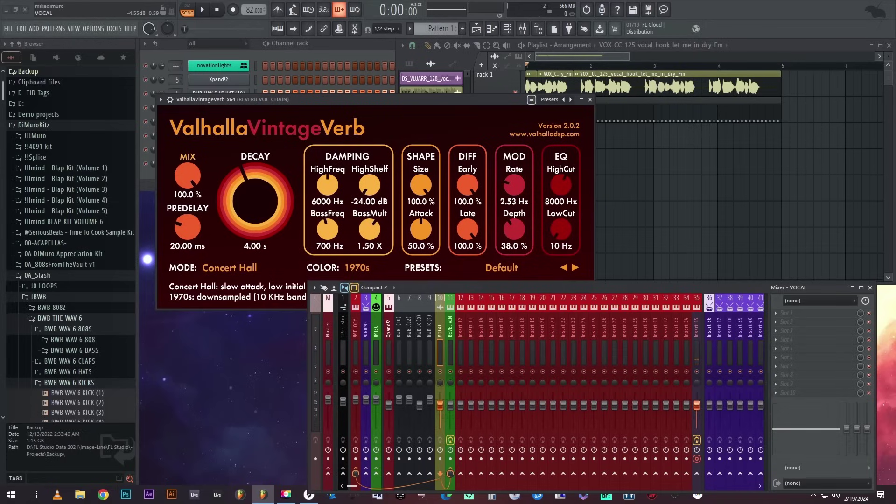
left_click(450, 351)
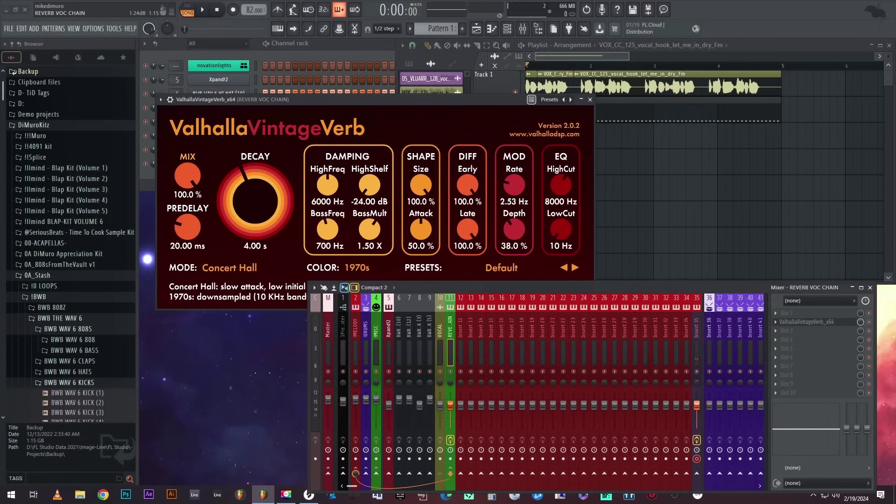
left_click(775, 330)
mouse_move(793, 275)
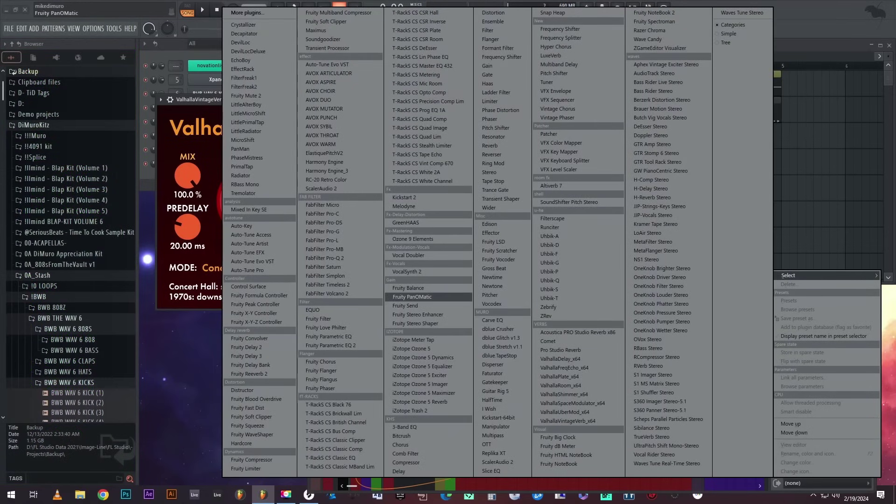
left_click(330, 345)
key("space")
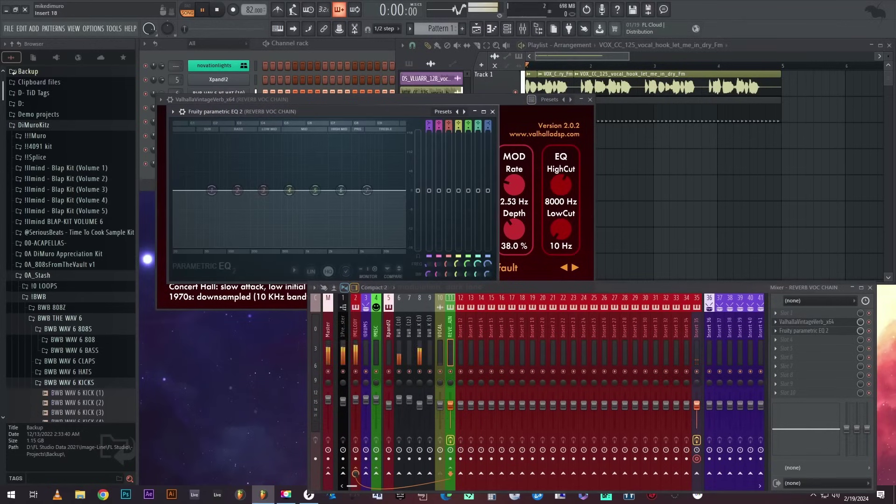
Turn Fruity Parametric EQ 2's highest band into a low-pass filter, shift its cutoff to around the low mids, and audition the reverb
key("space")
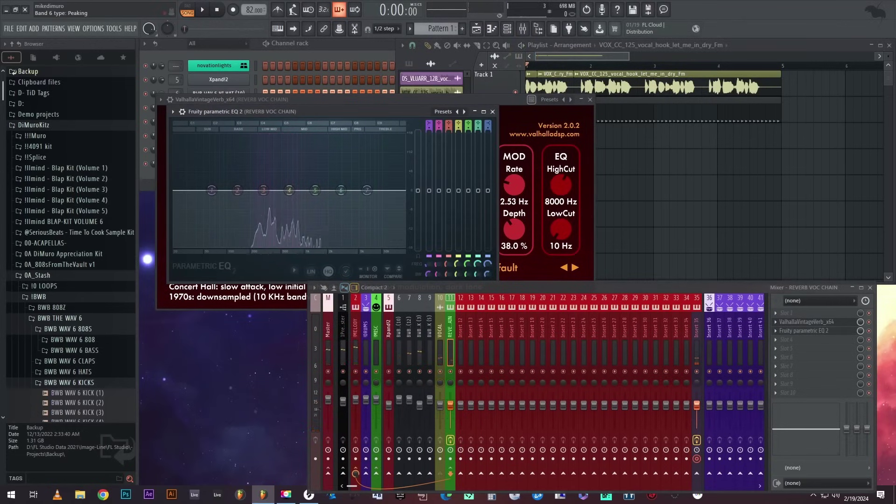
middle_click(367, 190)
left_click_drag(367, 190, 278, 190)
scroll(276, 190, "down", 3)
key("space")
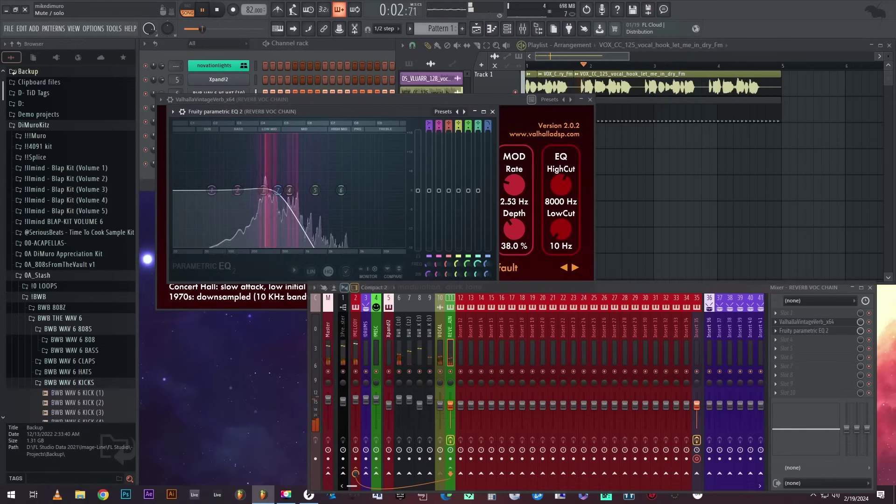
key("space")
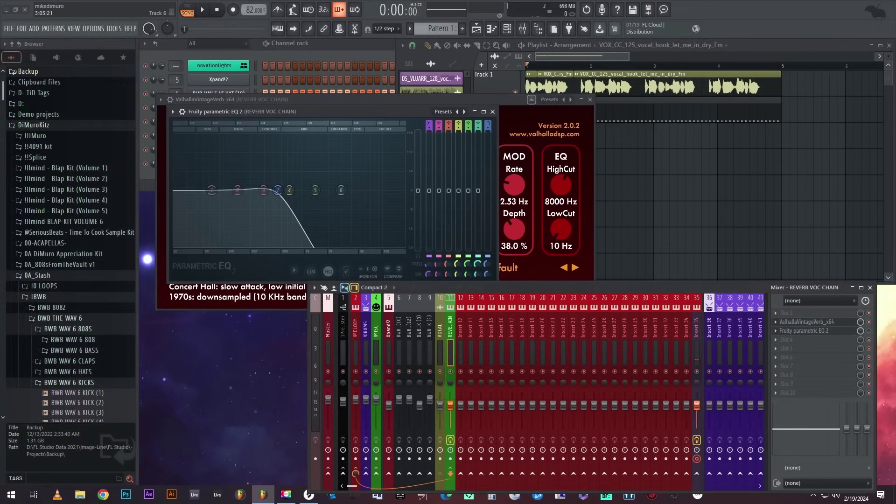
Bring the playlist forward and play the song to examine the opening vocal phrase against the waveform
key("F5")
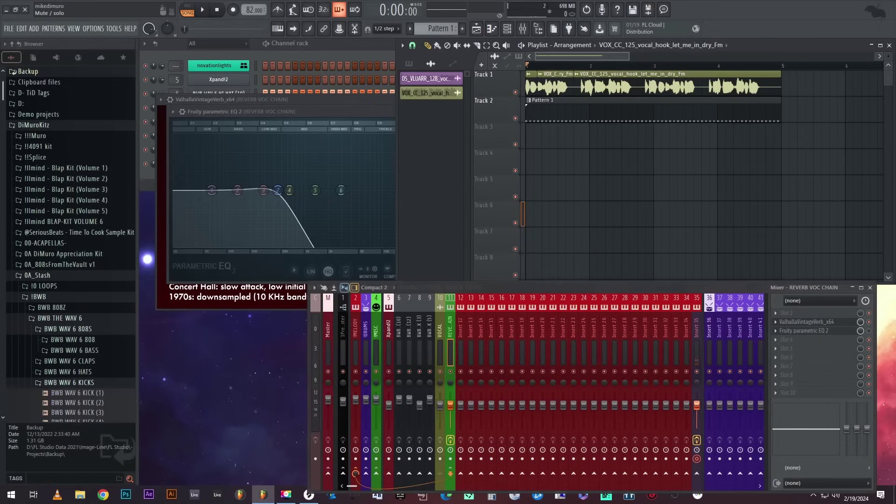
scroll(536, 66, "up", 3)
scroll(700, 140, "up", 1)
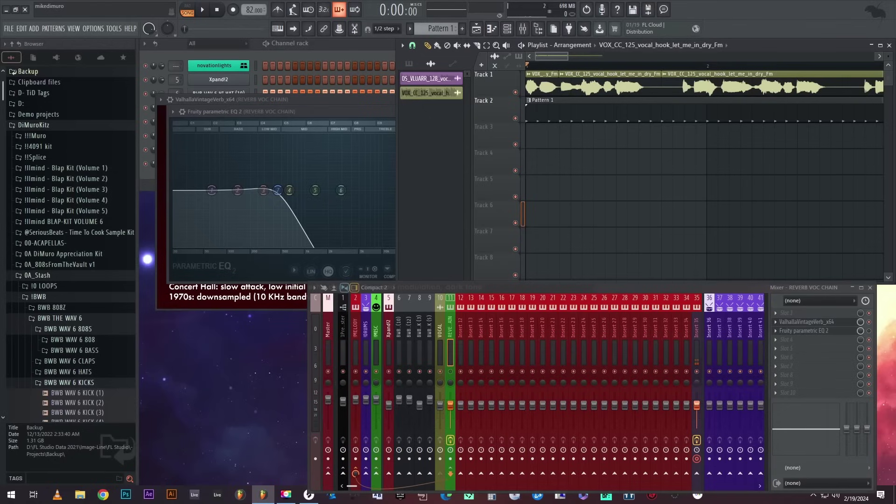
key("space")
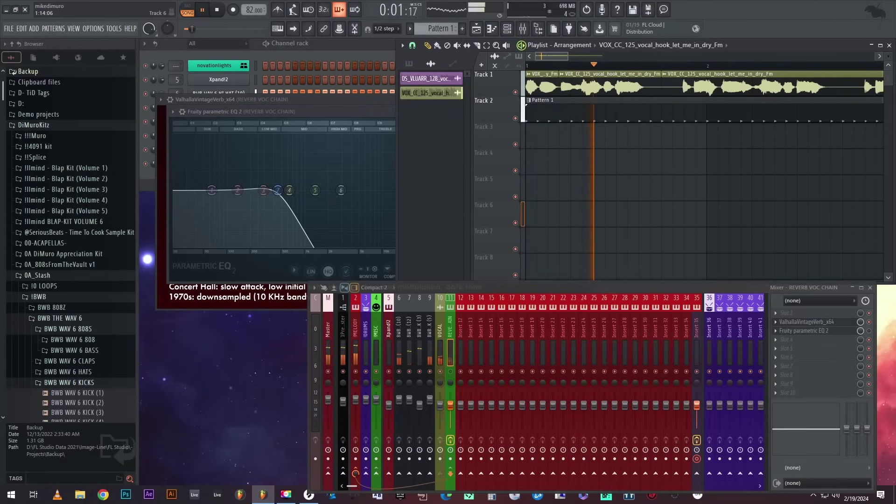
key("space")
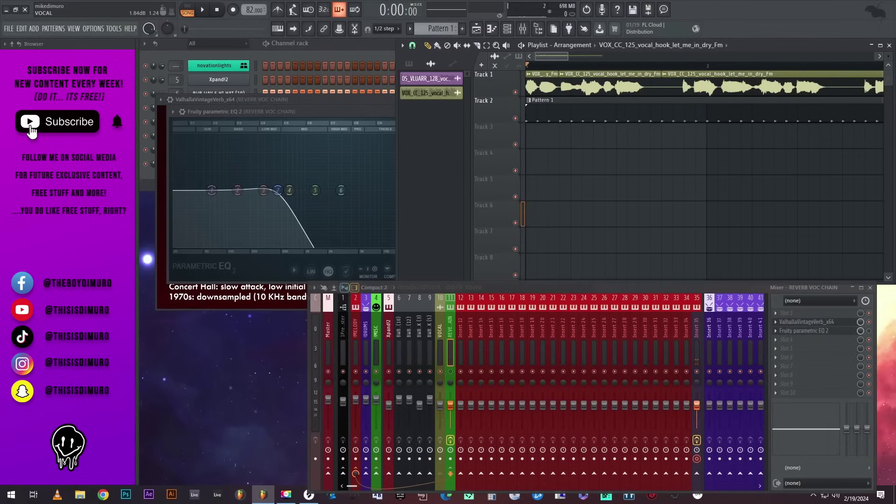
Create an automation clip for the VOCAL track's send level to REVERB VOC CHAIN
left_click(440, 327)
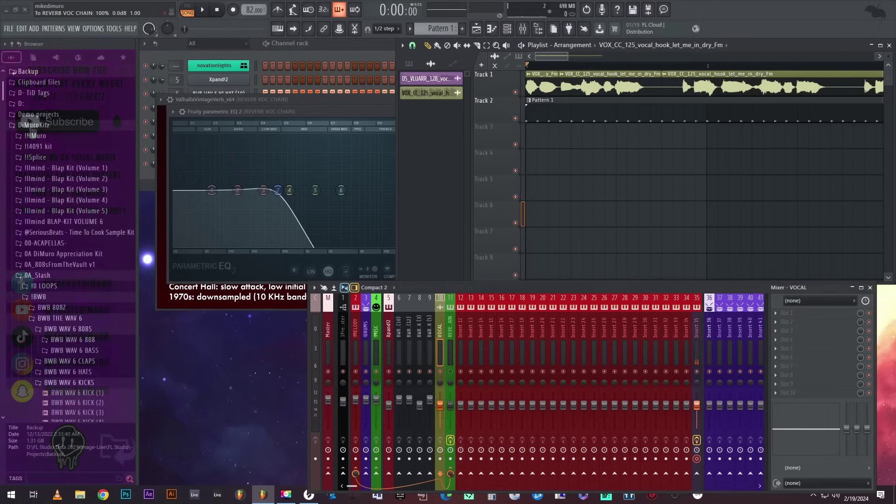
right_click(450, 475)
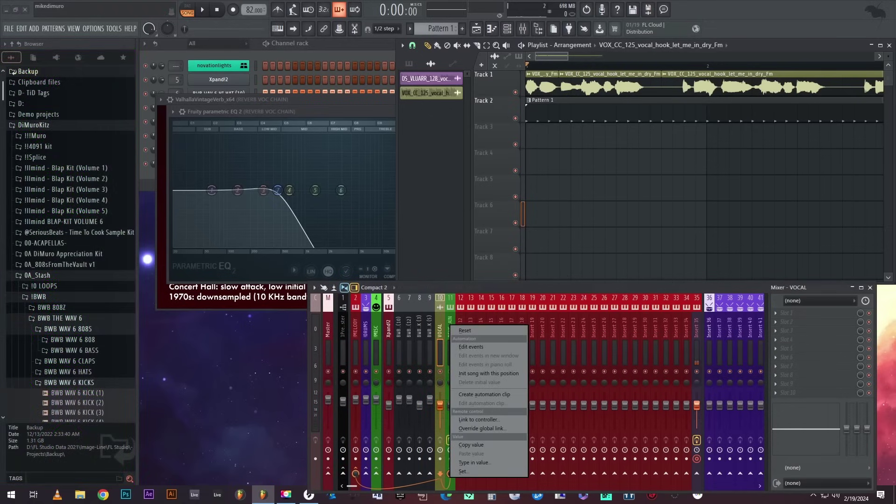
left_click(484, 394)
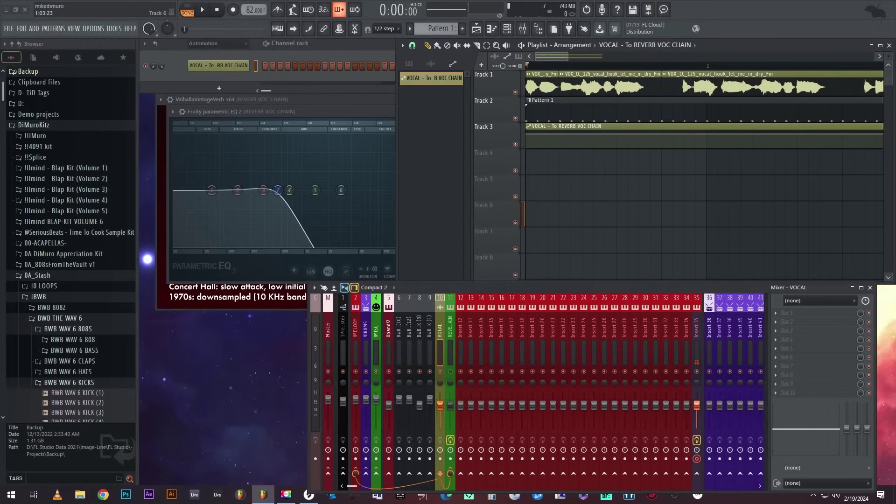
Lower the automation's start to zero and shape a sharp rise in send level at the end of the first vocal phrase
left_click_drag(527, 134, 526, 148)
right_click(617, 144)
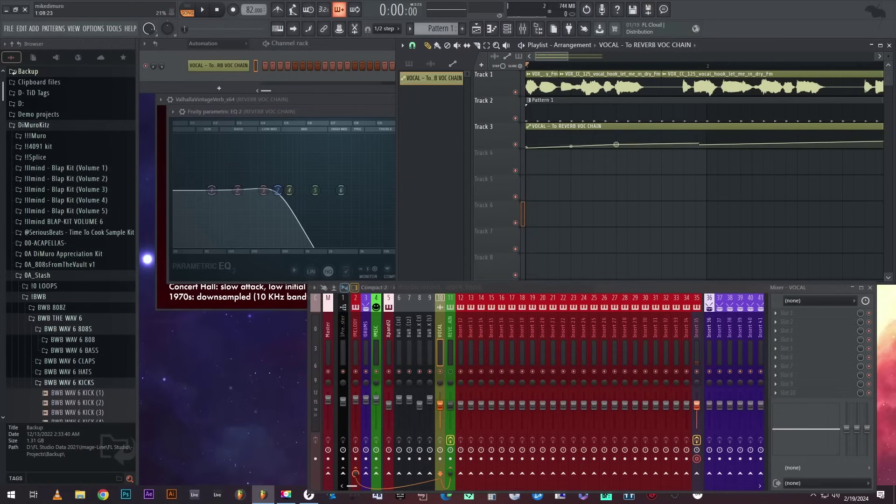
left_click_drag(616, 143, 659, 131)
scroll(606, 146, "up", 4)
right_click(657, 146)
scroll(658, 133, "down", 4)
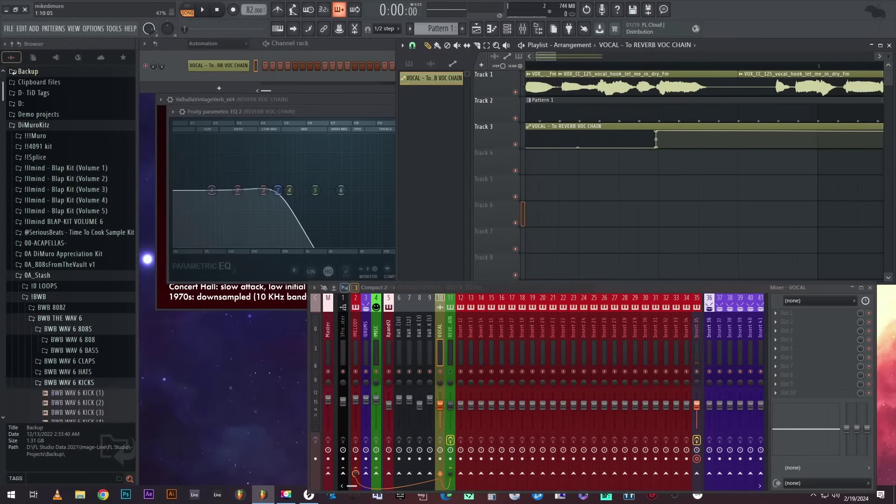
Add automation points that drop the send back to zero after the first phrase, and lower the clip's end point to zero
right_click(716, 132)
right_click(735, 137)
left_click_drag(734, 137, 716, 148)
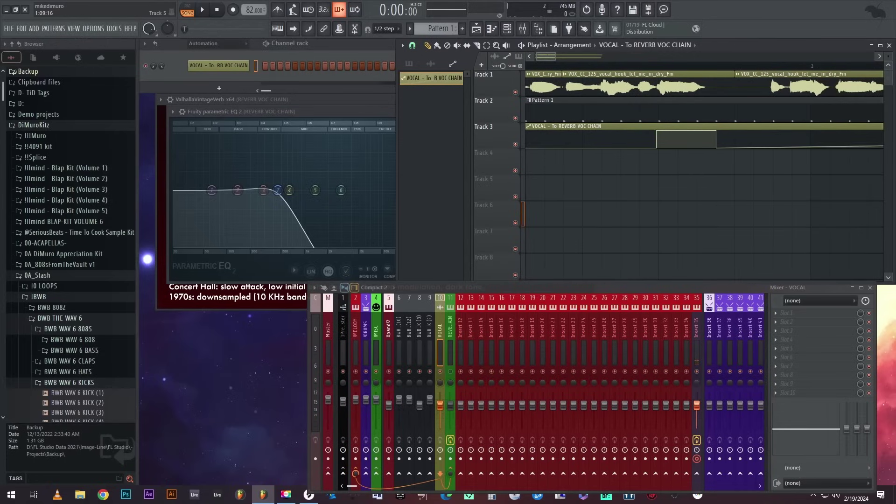
scroll(723, 150, "down", 6)
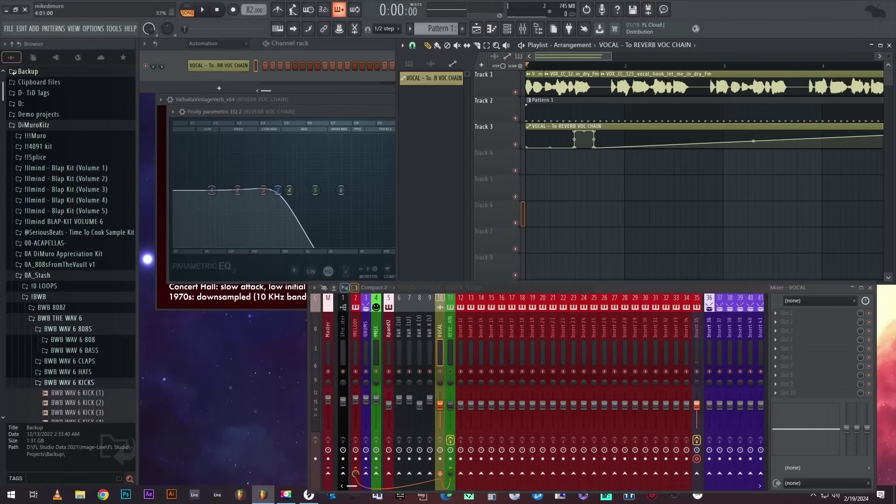
left_click_drag(835, 134, 825, 148)
scroll(574, 139, "up", 4)
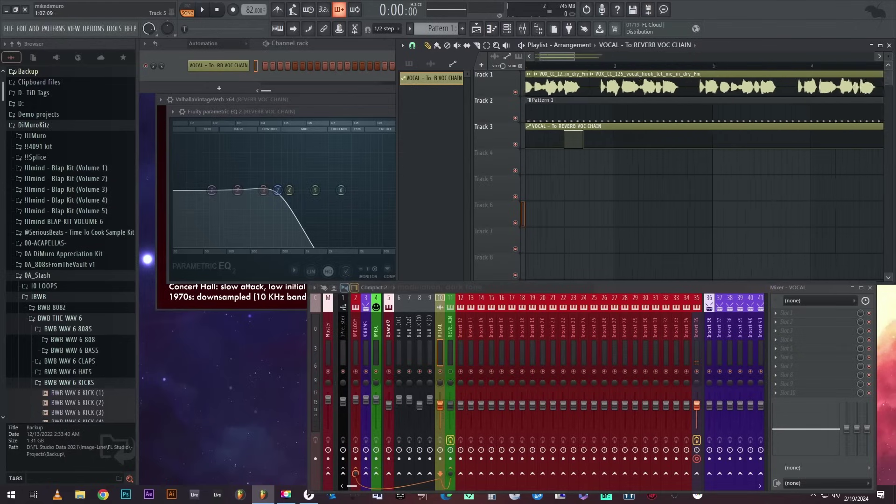
Play the song to audition the automated reverb throw on the first vocal phrase
scroll(580, 139, "left", 2)
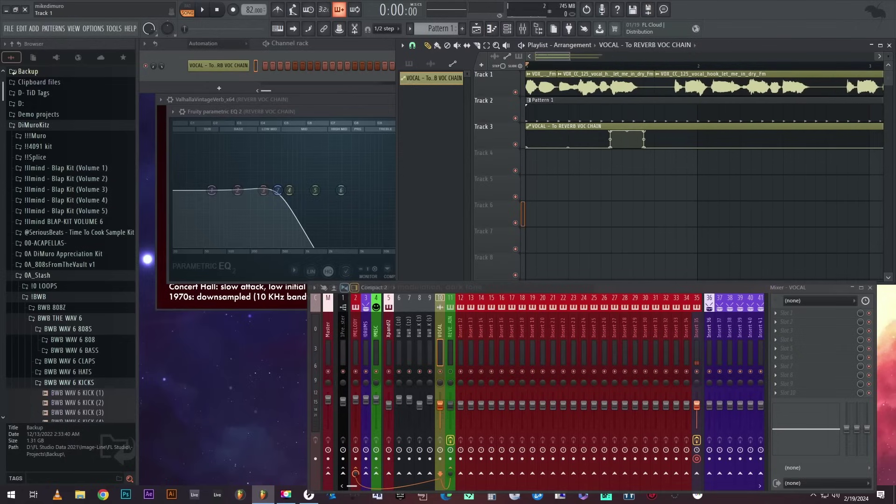
scroll(530, 86, "up", 3)
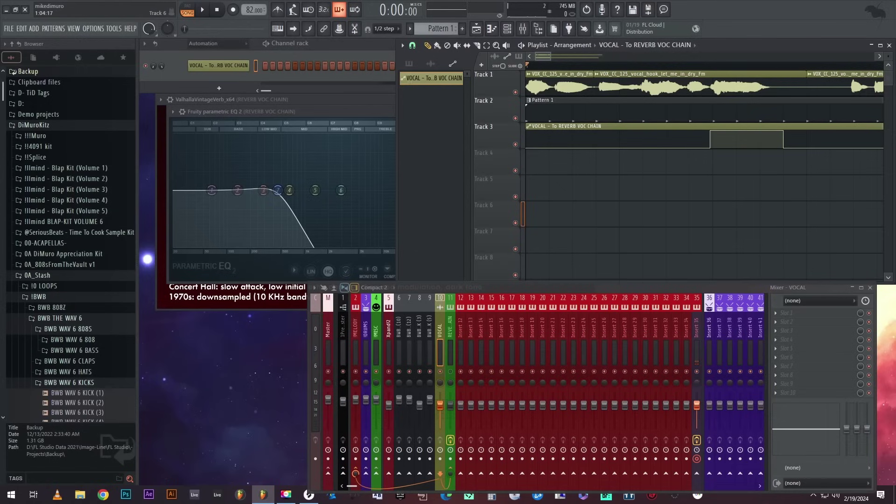
key("space")
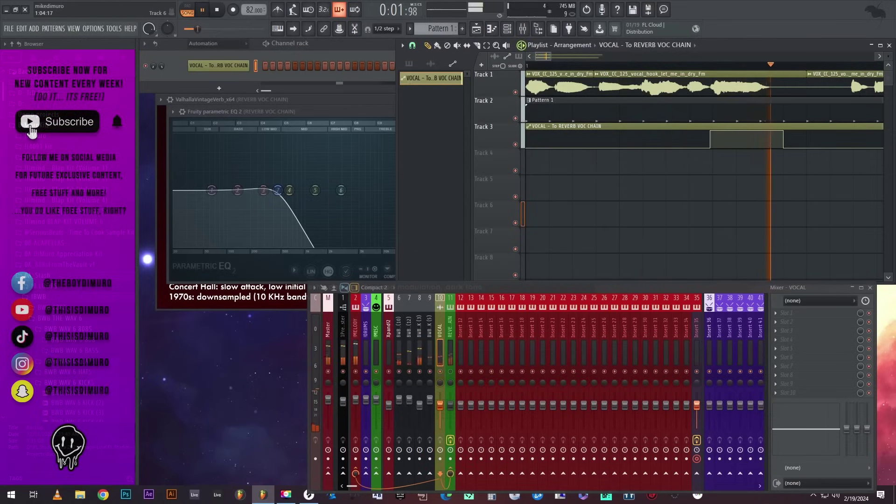
key("space")
key("space")
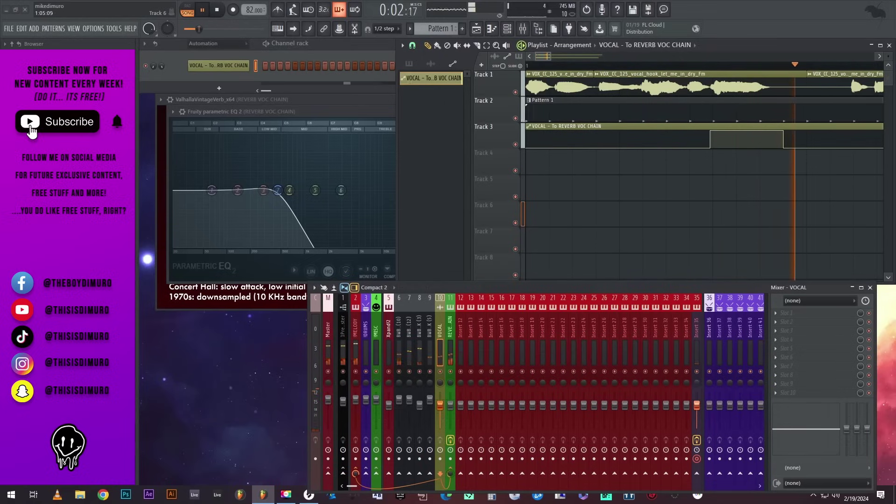
left_click_drag(550, 56, 662, 57)
key("Page_Up")
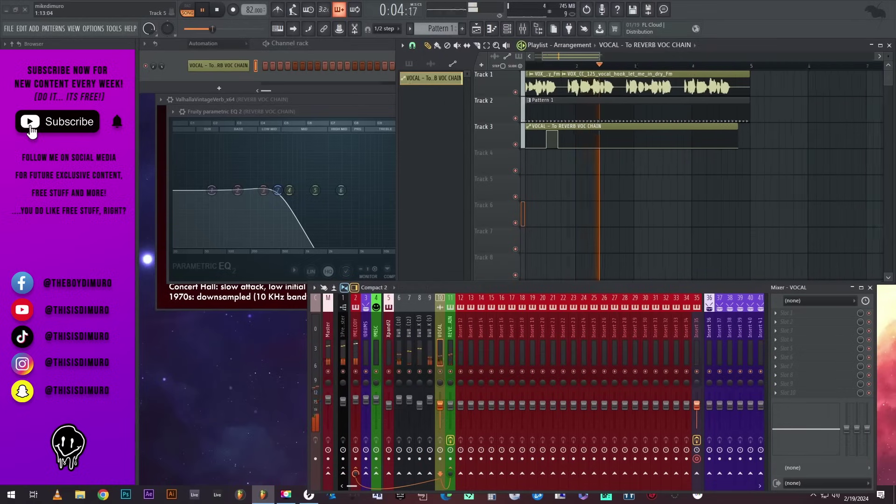
key("space")
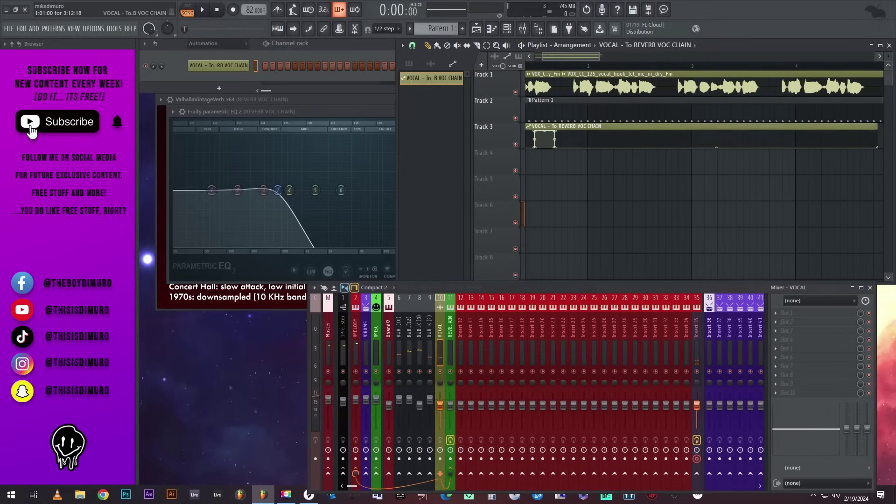
Trim the send automation clip to its first bar and duplicate it three times along Track 3
key("c")
mouse_move(588, 123)
left_mouse_down()
mouse_move(587, 151)
mouse_move(396, 139)
left_mouse_up()
key("p")
right_click(597, 139)
key("ctrl+b")
key("ctrl+b")
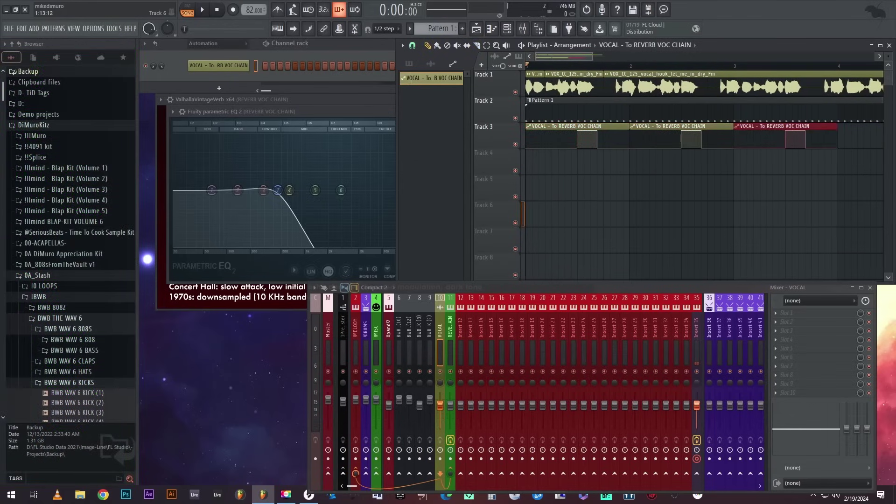
key("ctrl+b")
scroll(704, 175, "down", 3)
Play the arrangement to audition the repeated reverb throws on each vocal phrase
key("space")
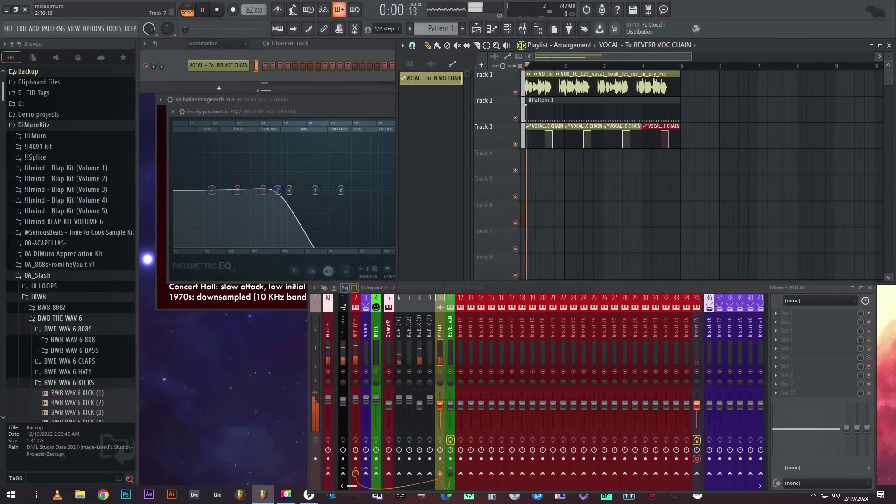
scroll(554, 175, "up", 2)
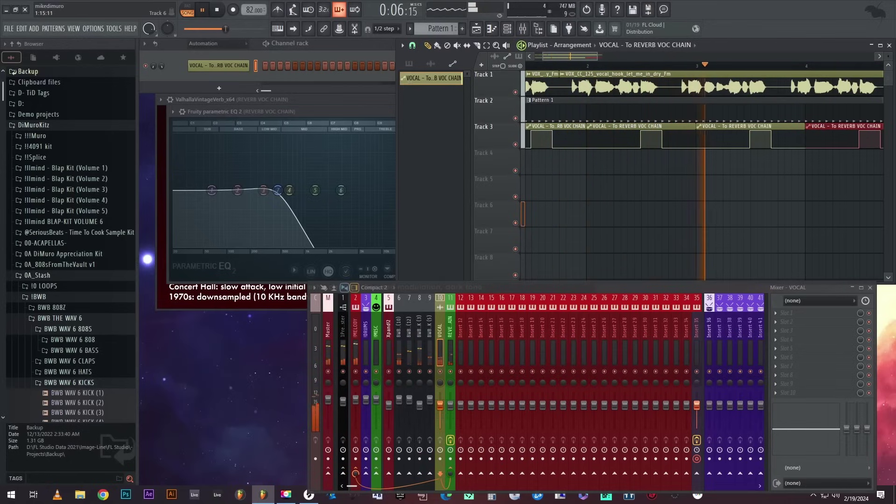
key("space")
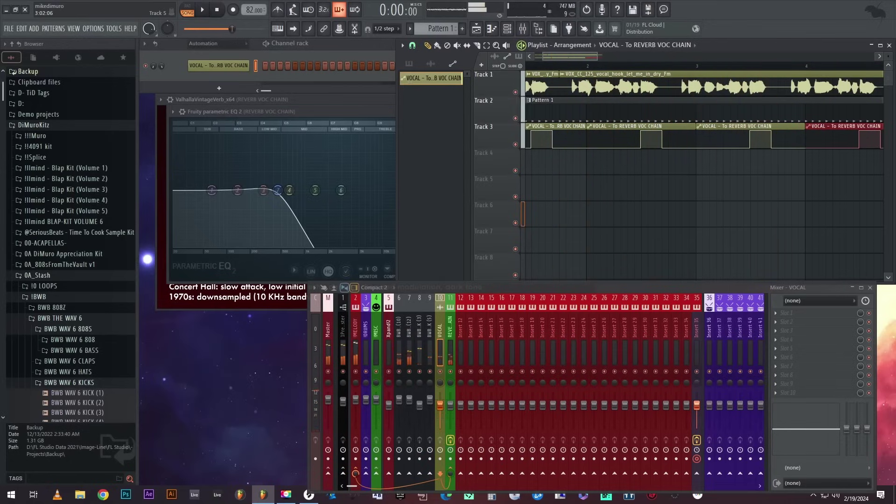
Delete all the send automation clips from Track 3 and mute the vocal on Track 1
left_click(523, 136)
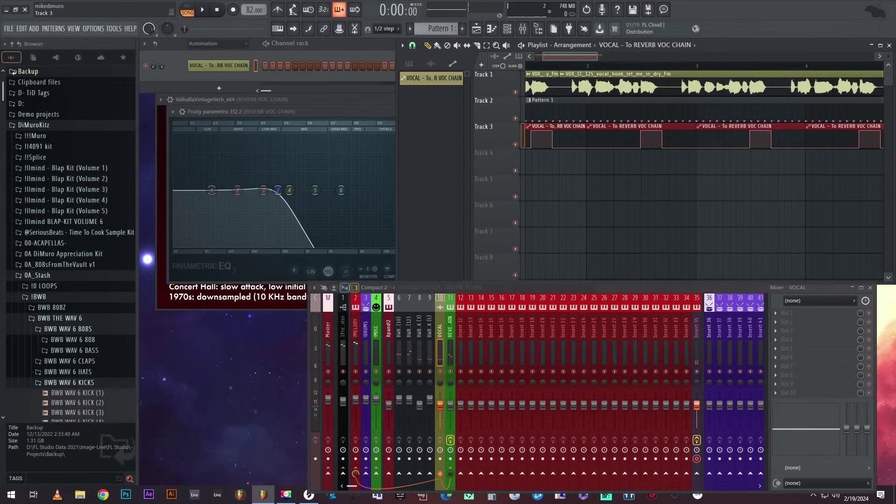
key("Delete")
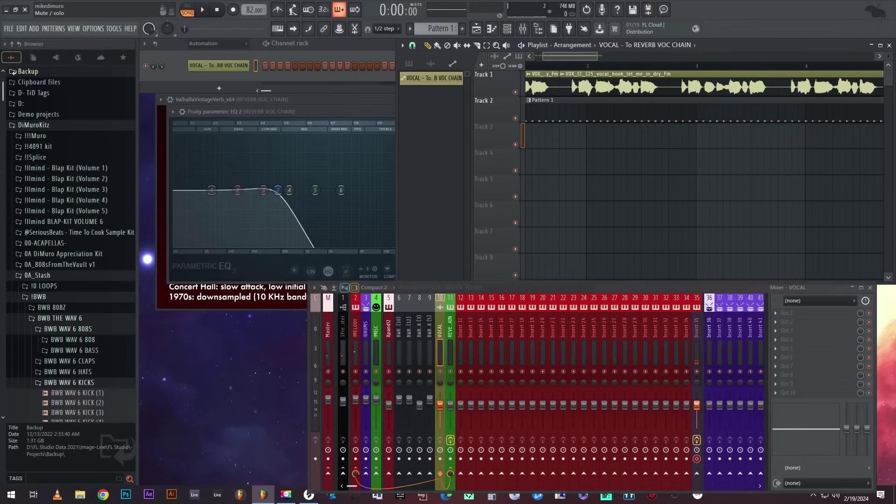
left_click(516, 92)
Check Pattern 1's hi-hat notes in the piano roll, return to the playlist and briefly play the beat
double_click(650, 112)
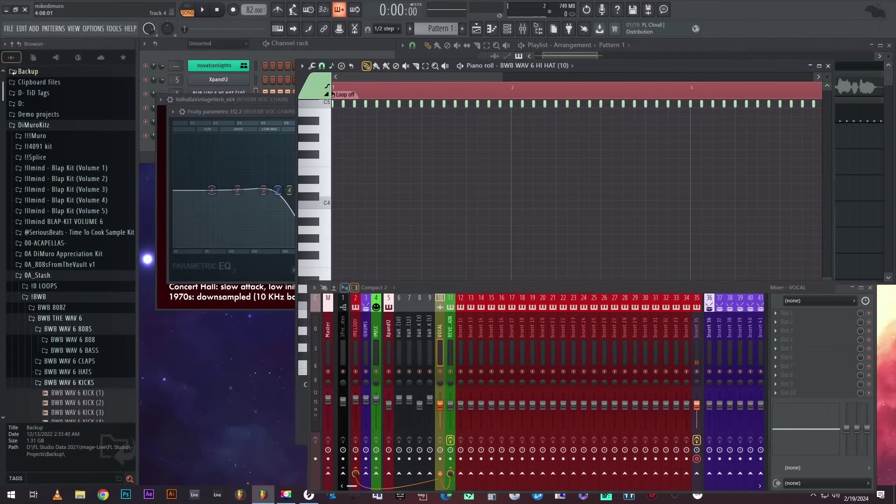
key("F5")
scroll(650, 155, "down", 2)
scroll(700, 163, "down", 1)
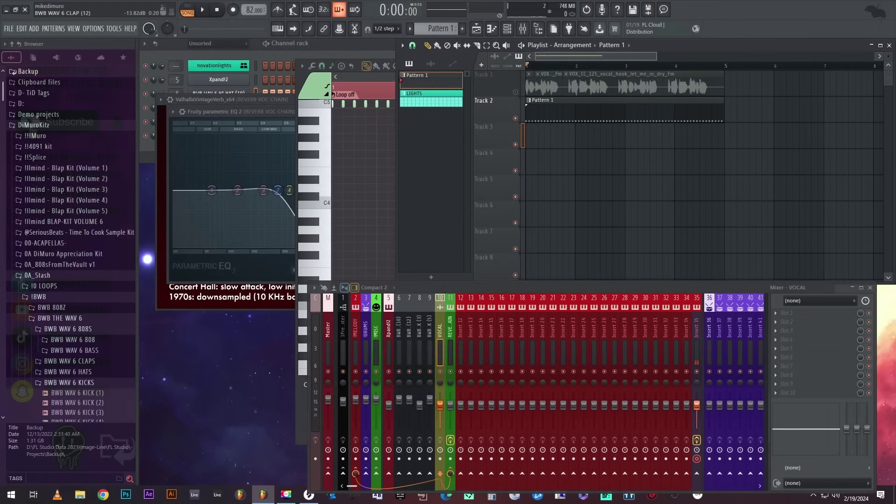
key("space")
key("space")
Select the BWB WAV 6 CLAP (12) mixer track, audition the beat without the vocal, and place the playhead late in bar 2
left_click(409, 352)
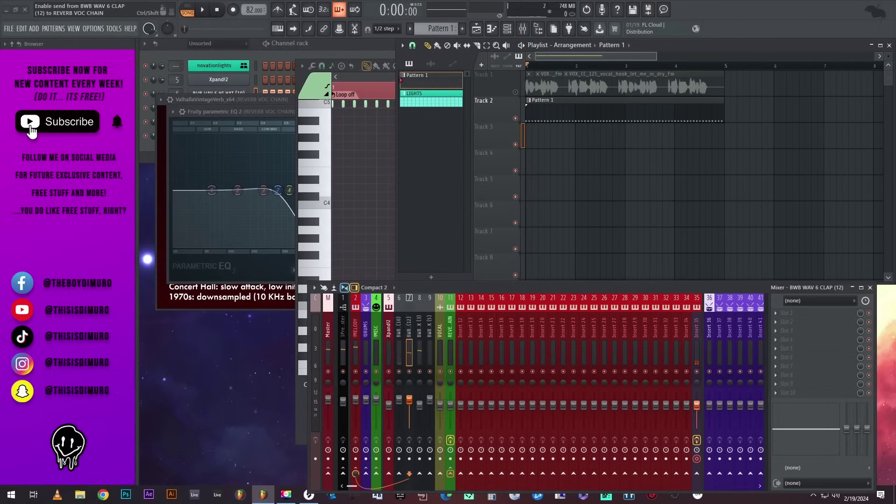
scroll(566, 162, "up", 3)
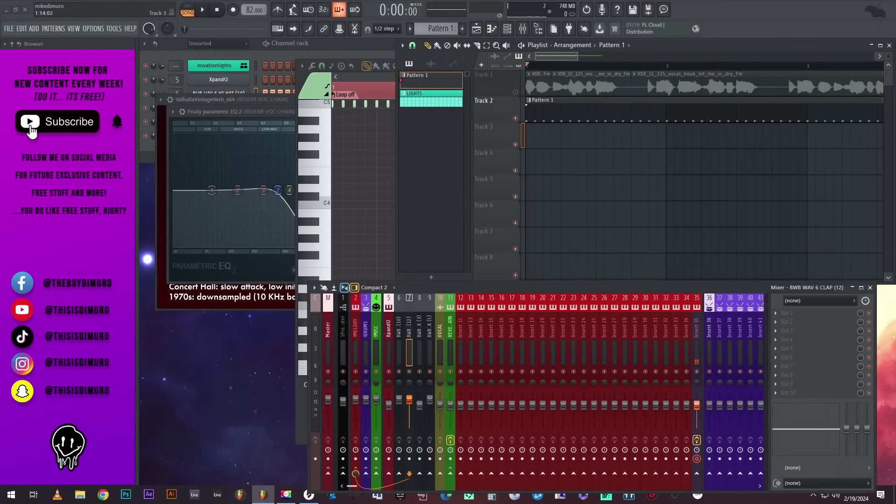
key("space")
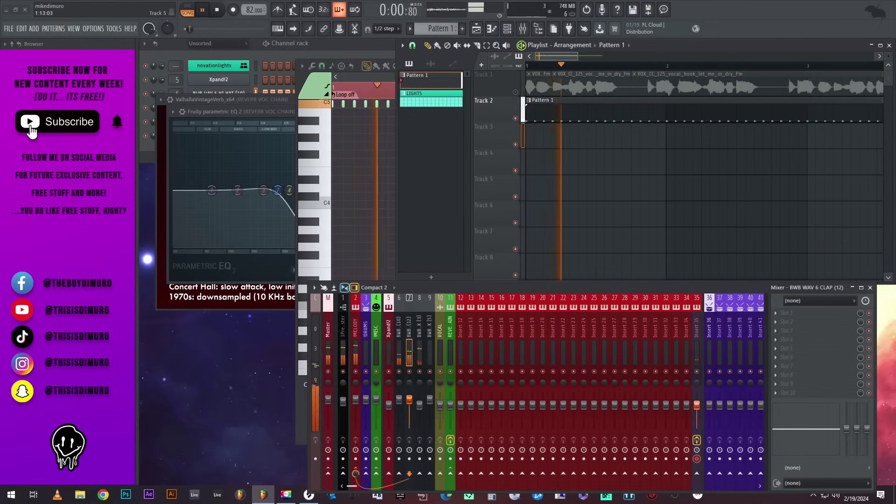
scroll(607, 205, "down", 3)
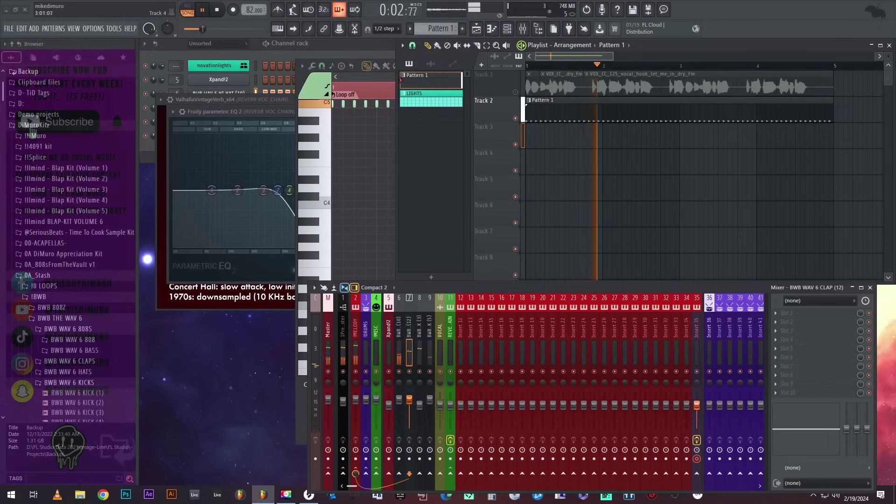
scroll(674, 137, "up", 4)
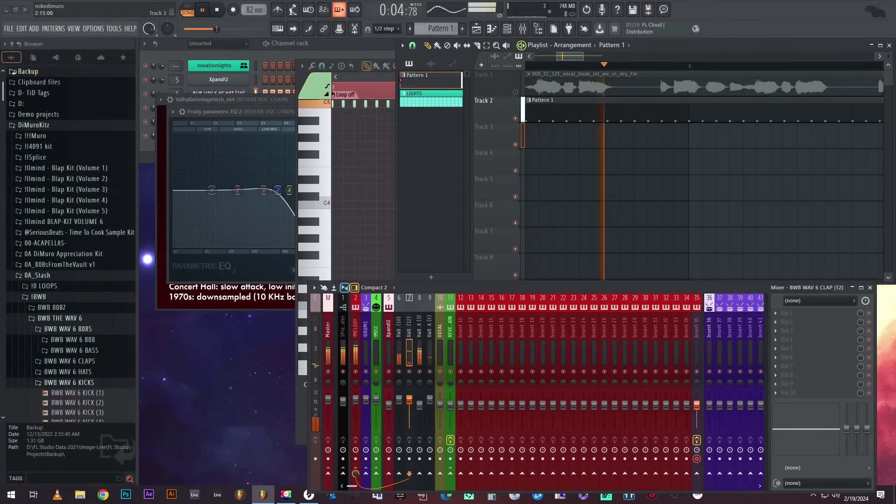
key("space")
left_click(633, 65)
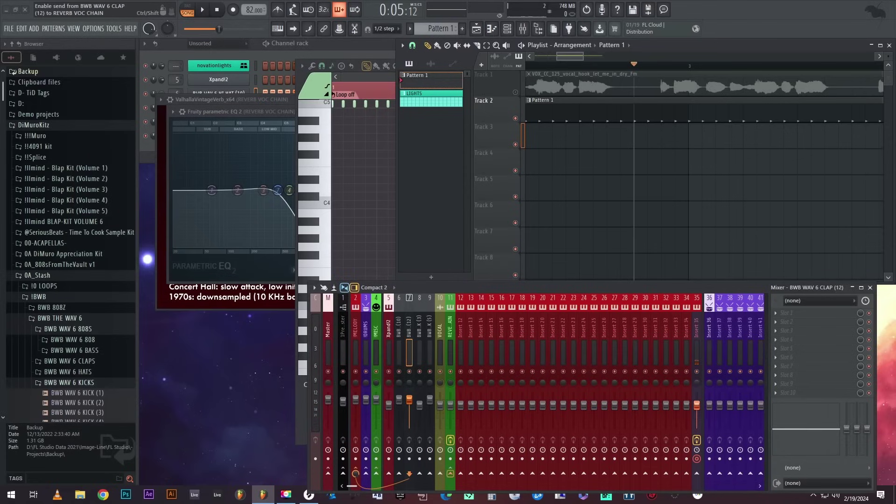
Enable the clap mixer track's send to REVERB VOC CHAIN and create its automation clip at the start of Track 3
left_click(451, 473)
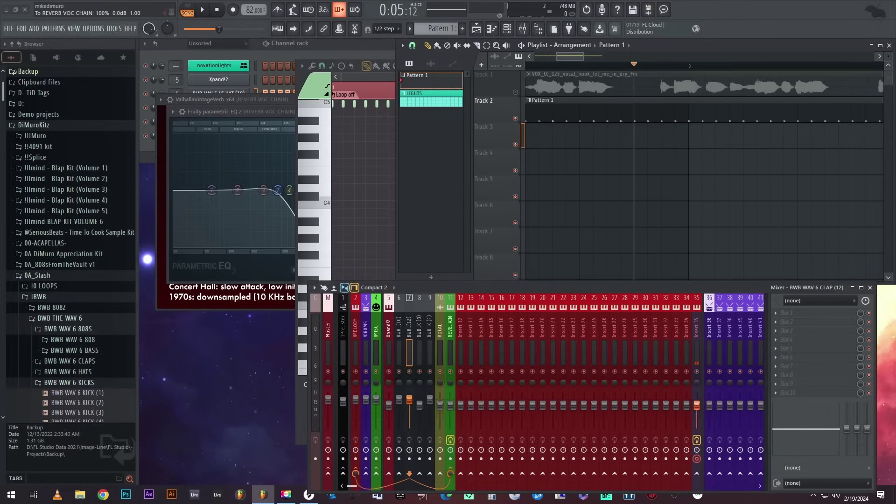
right_click(450, 473)
left_click(485, 395)
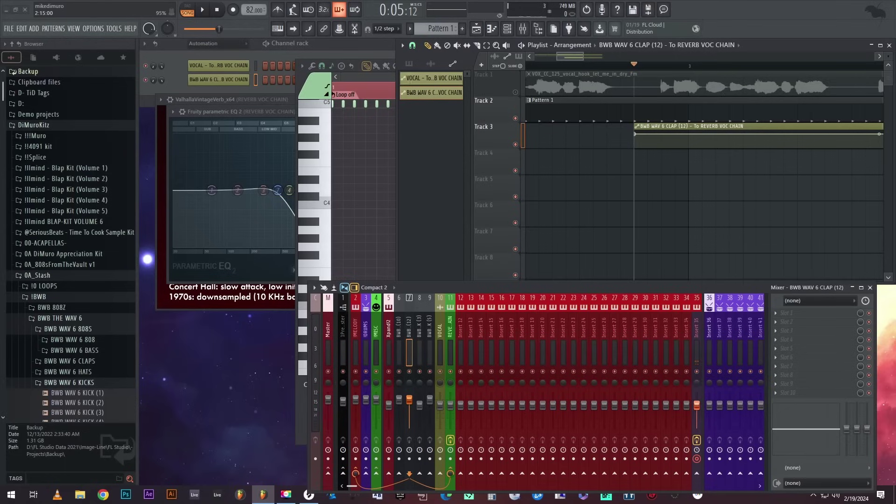
left_click_drag(689, 126, 526, 148)
Shape the clap send automation so it stays at zero and opens only briefly around the clap late in bar 2
scroll(703, 175, "down", 3)
scroll(646, 189, "up", 3)
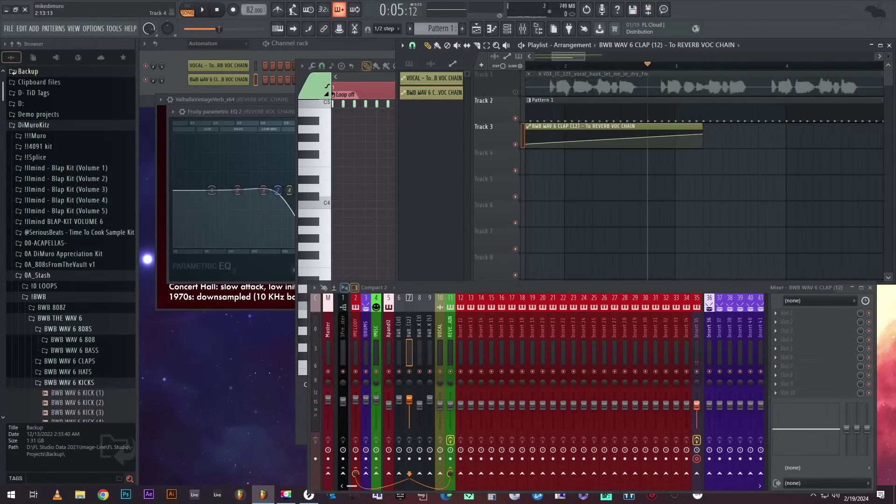
scroll(689, 137, "up", 2)
right_click(641, 137)
mouse_move(642, 137)
left_mouse_down()
mouse_move(641, 147)
mouse_move(642, 131)
left_mouse_up()
right_click(666, 142)
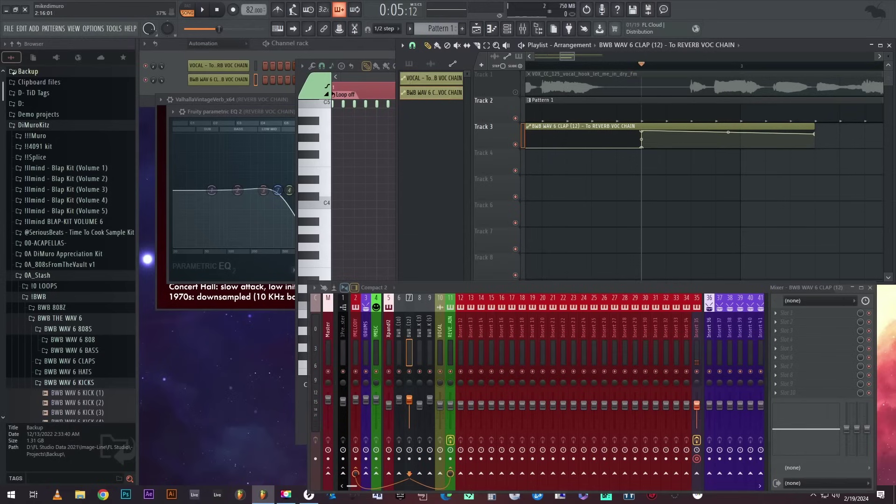
right_click(666, 131)
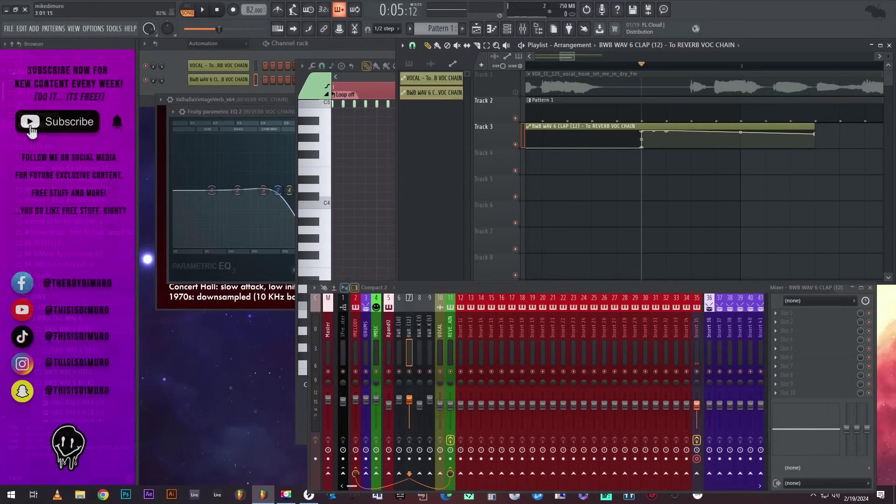
left_click_drag(815, 134, 841, 126)
scroll(666, 66, "down", 4)
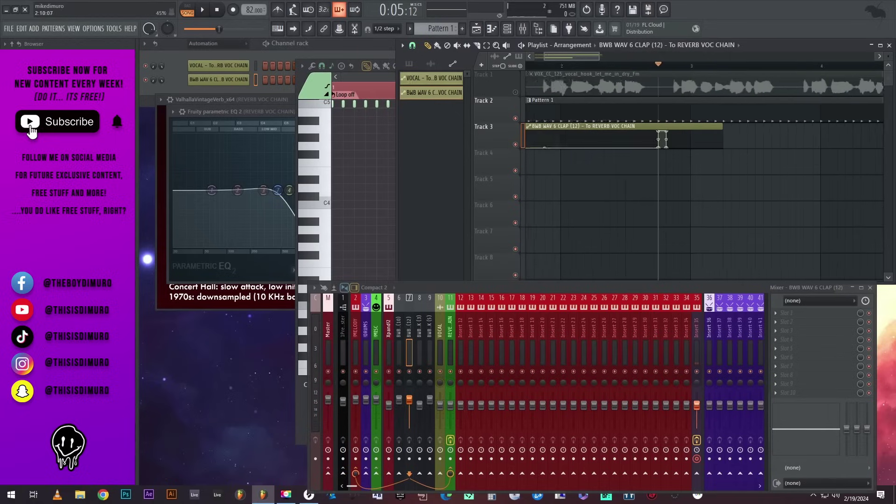
Play the beat from early in bar 2 to audition the reverb throw on the clap
left_click(579, 66)
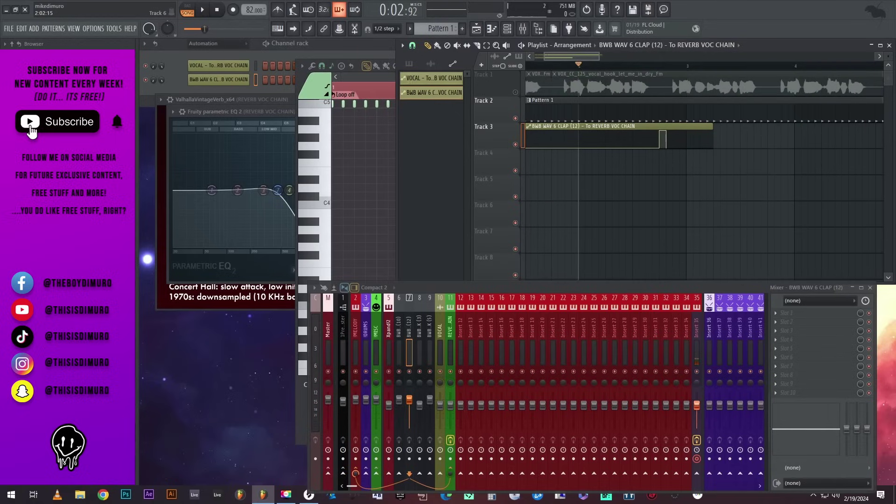
key("space")
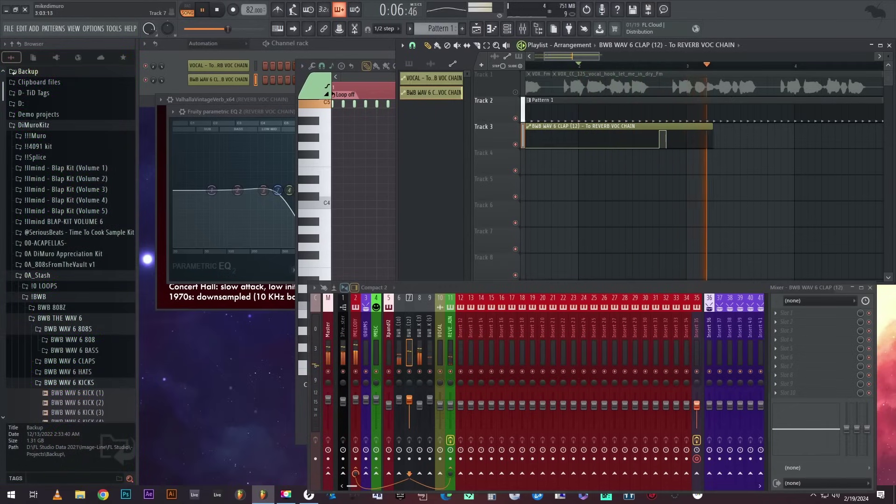
key("space")
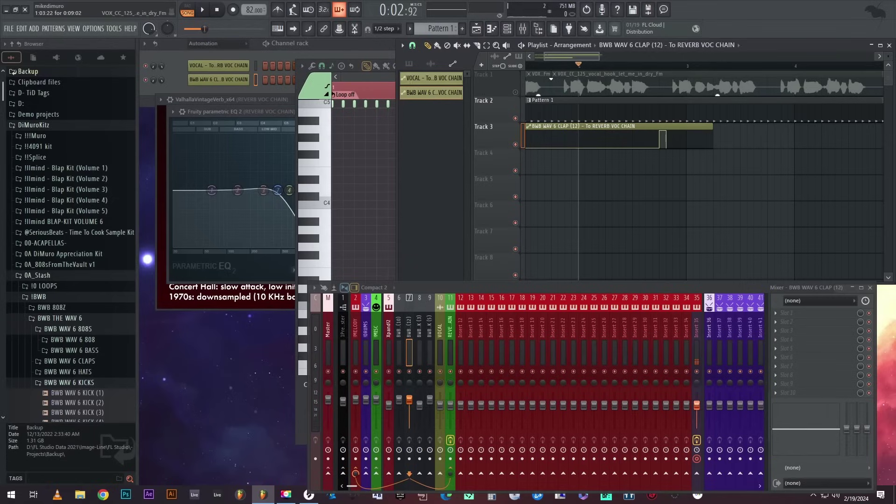
Inspect the REVERB VOC CHAIN mixer track's effects and the empty Insert 12 track beside it
left_click(450, 350)
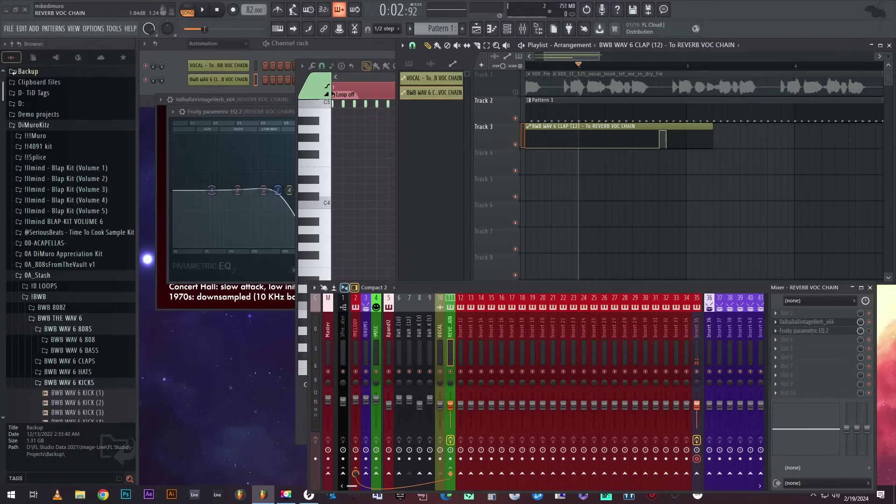
left_click(461, 350)
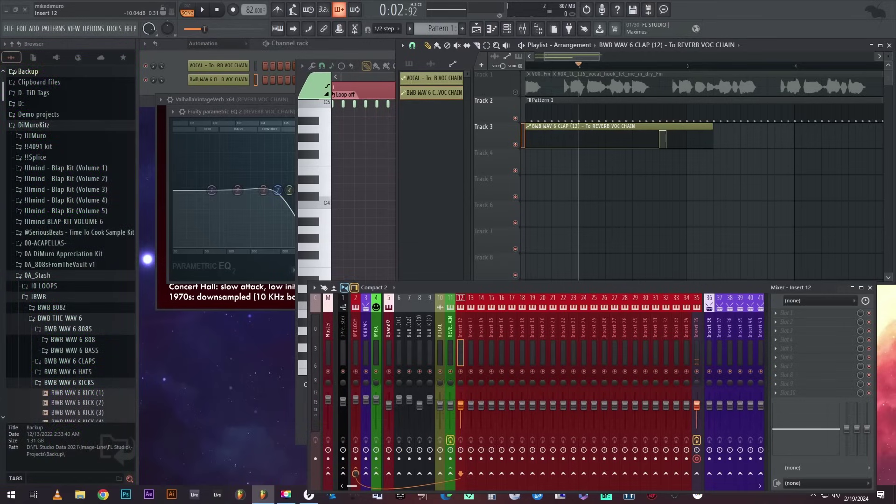
left_click(450, 326)
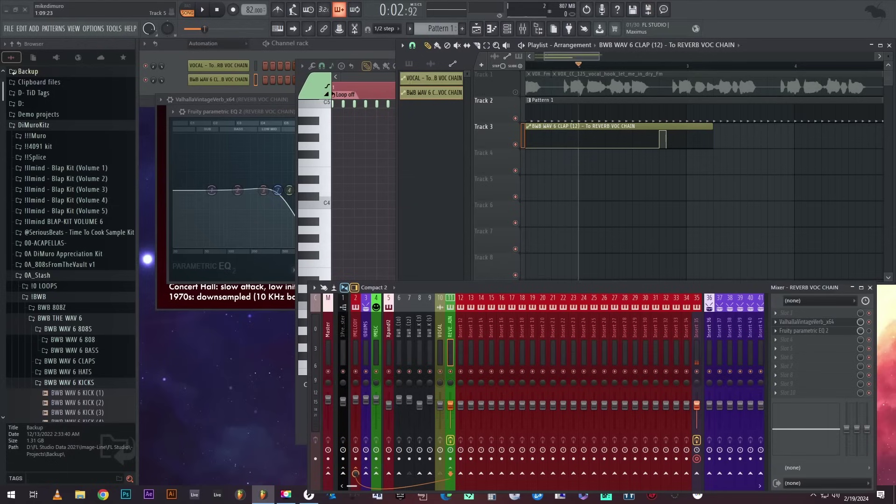
Place a copy of the clap send automation clip on Track 5 and slice it into several short pieces
left_click(553, 187)
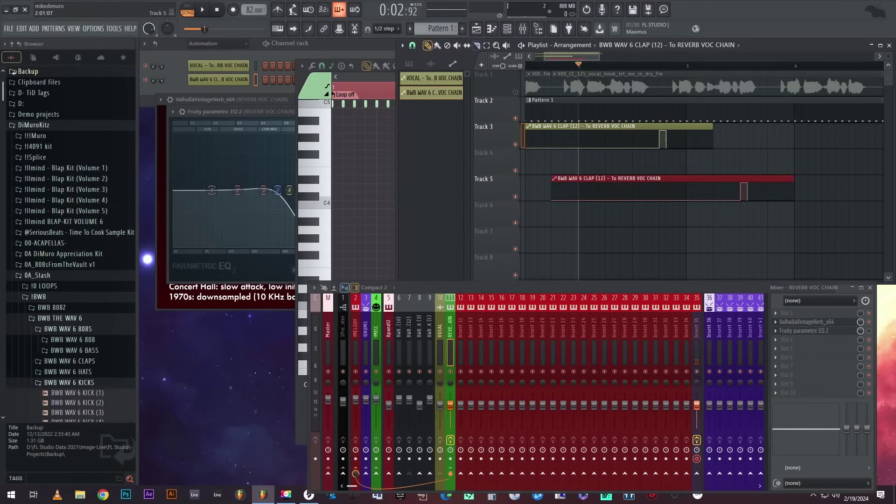
key("c")
left_click(585, 187)
left_click(619, 187)
left_click(646, 188)
left_click(673, 187)
left_click(685, 188)
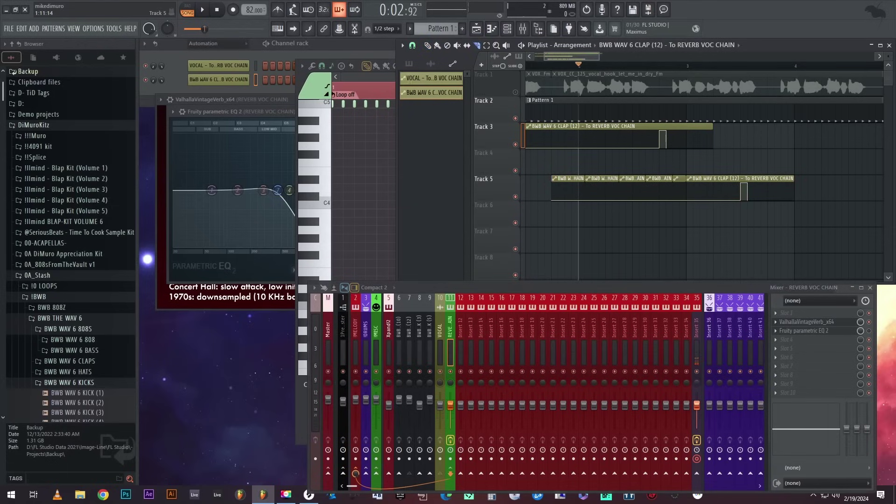
Delete all the sliced automation pieces from Track 5
key("p")
right_click(564, 187)
right_click(601, 188)
right_click(632, 188)
right_click(659, 187)
right_click(679, 188)
right_click(696, 188)
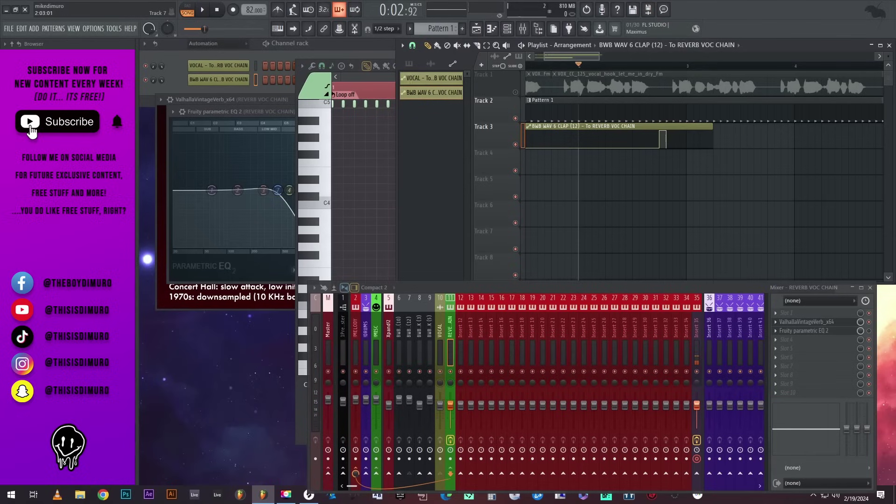
scroll(589, 238, "down", 5)
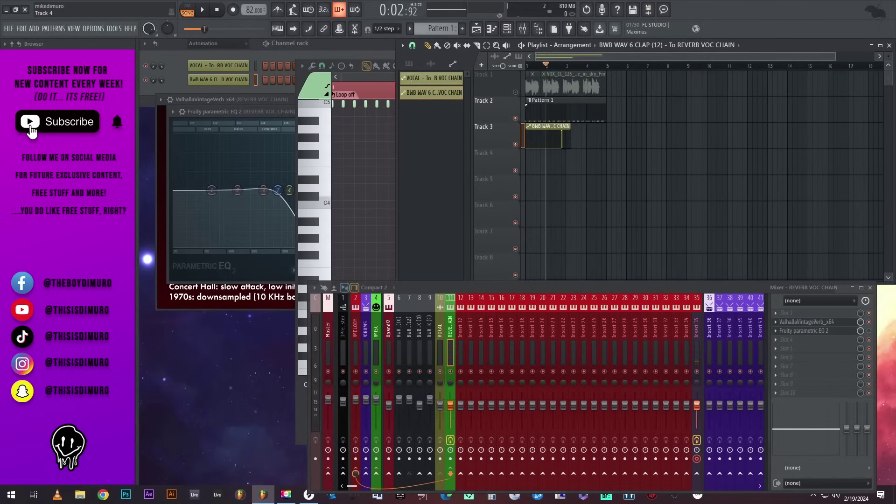
scroll(704, 175, "up", 5)
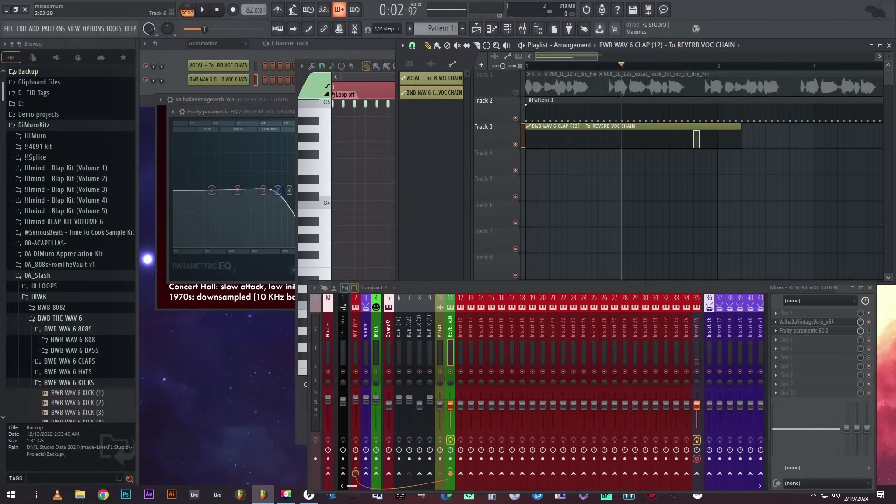
scroll(704, 175, "down", 3)
scroll(704, 175, "up", 3)
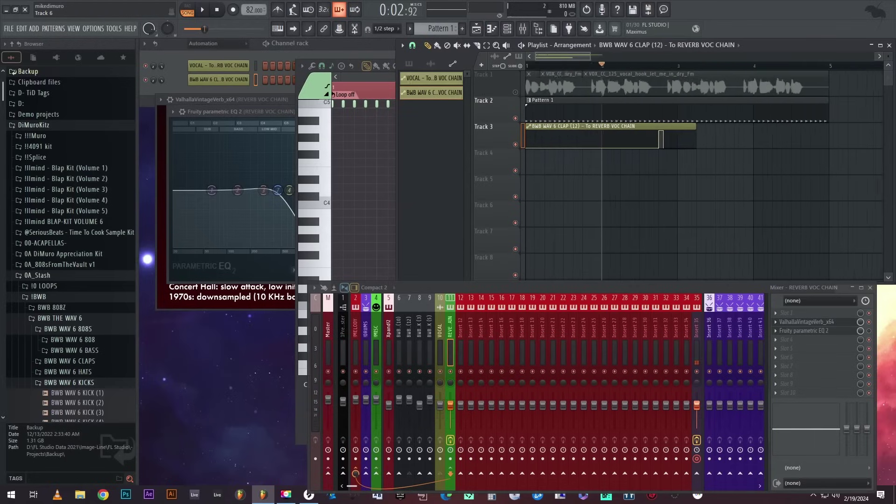
scroll(704, 175, "up", 4)
scroll(704, 175, "down", 3)
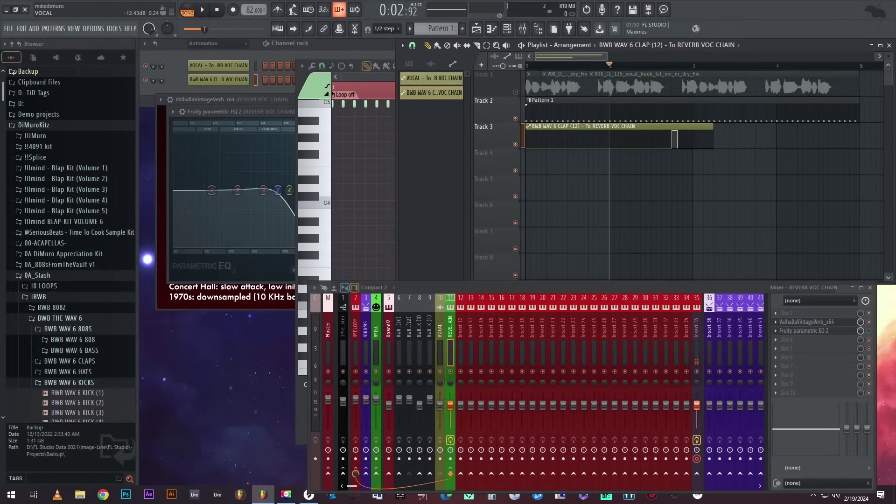
Select the VOCAL mixer track, unmute the vocal on Track 1 and play the arrangement from bar 1
left_click(439, 329)
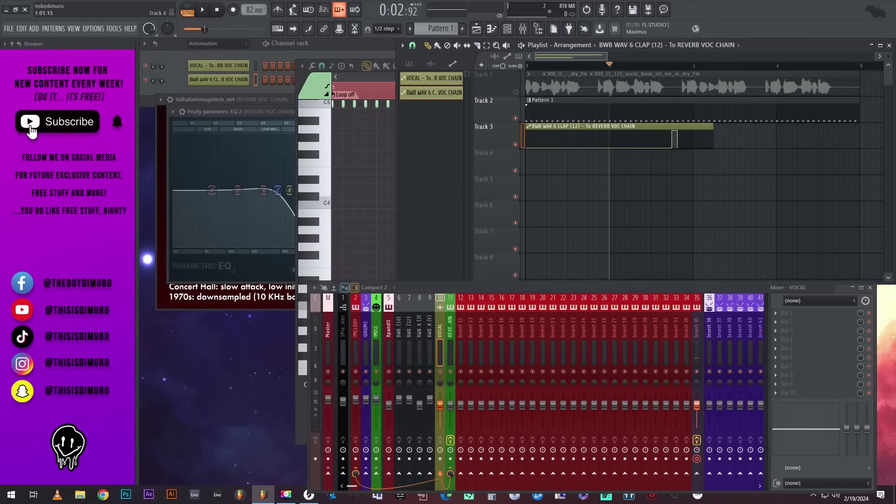
scroll(580, 210, "down", 4)
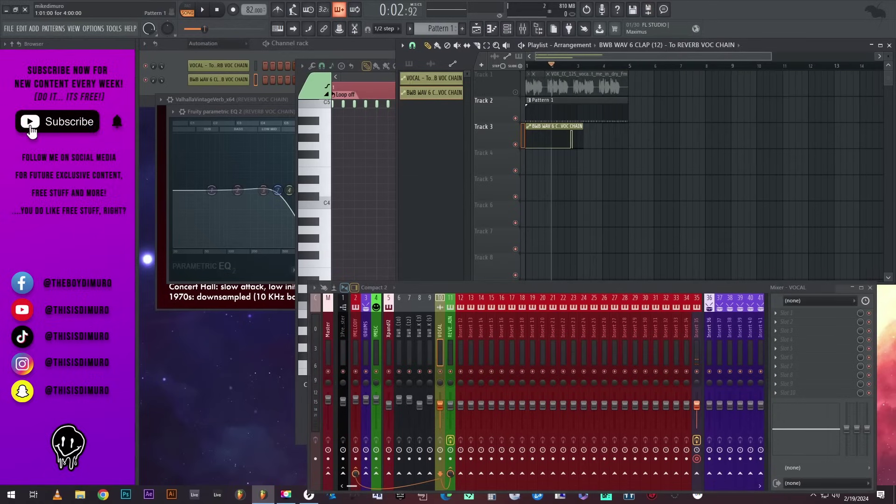
left_click(527, 65)
key("space")
key("Page_Up")
key("Page_Up")
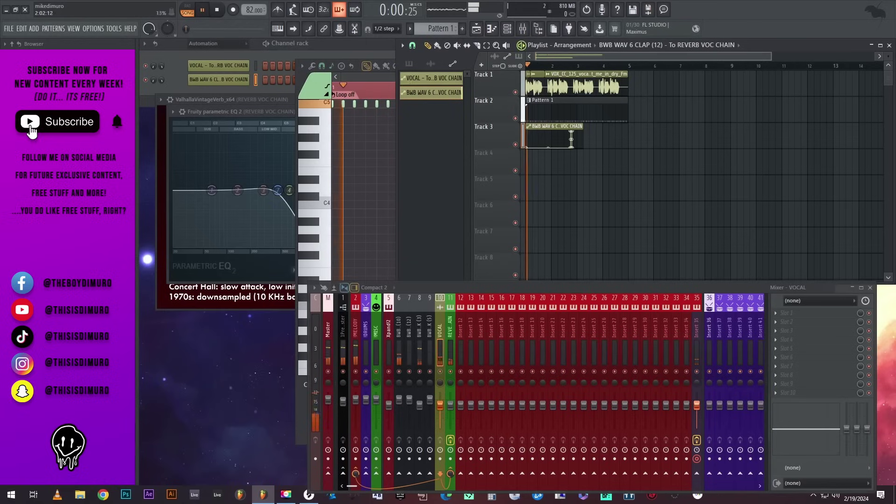
Adjust the REVERB VOC CHAIN volume during playback, trying levels up to 125%, and stop playback
left_click(450, 350)
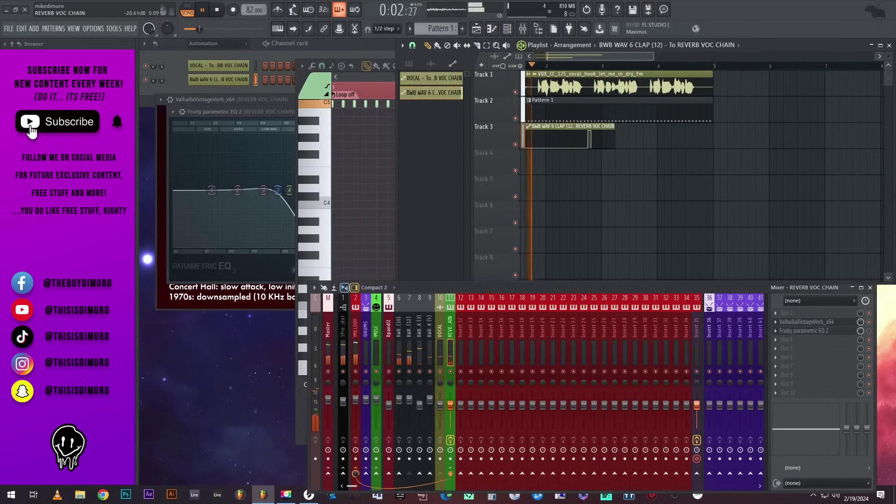
mouse_move(450, 405)
left_mouse_down()
mouse_move(450, 428)
mouse_move(450, 393)
left_mouse_up()
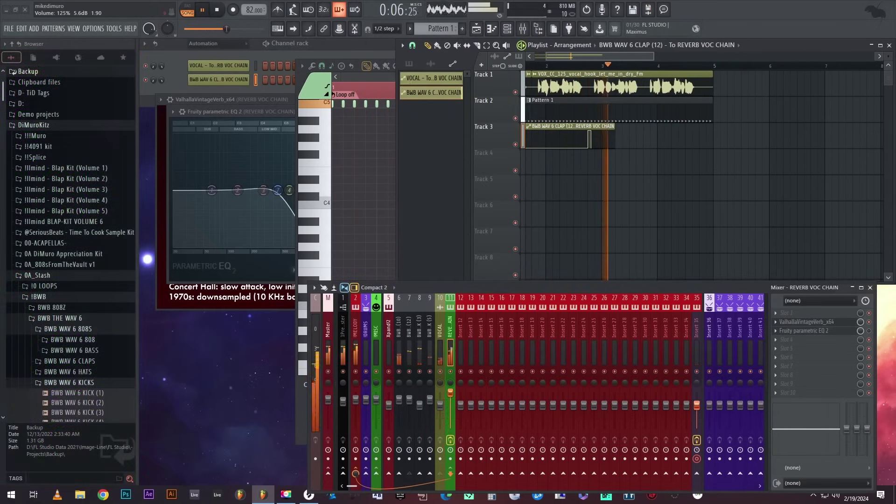
key("space")
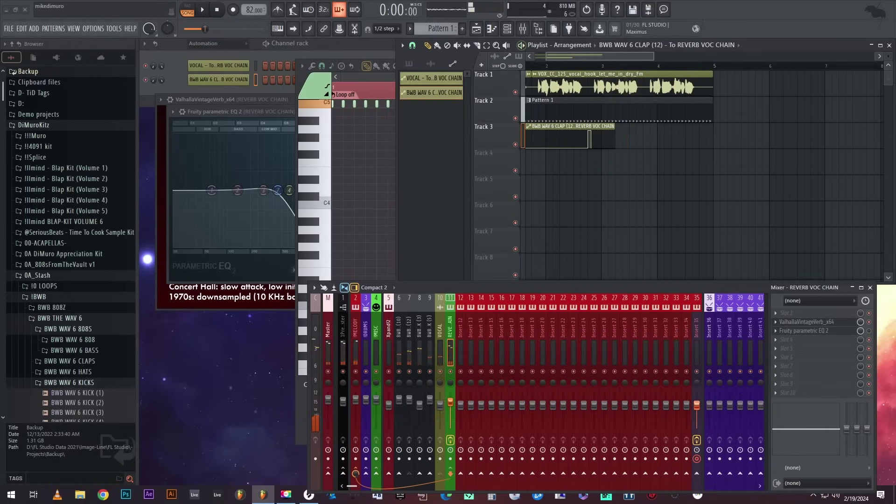
Try lowering the VOCAL track's send to !MELODY and play the arrangement to compare the dry vocal with its reverb
left_click(439, 350)
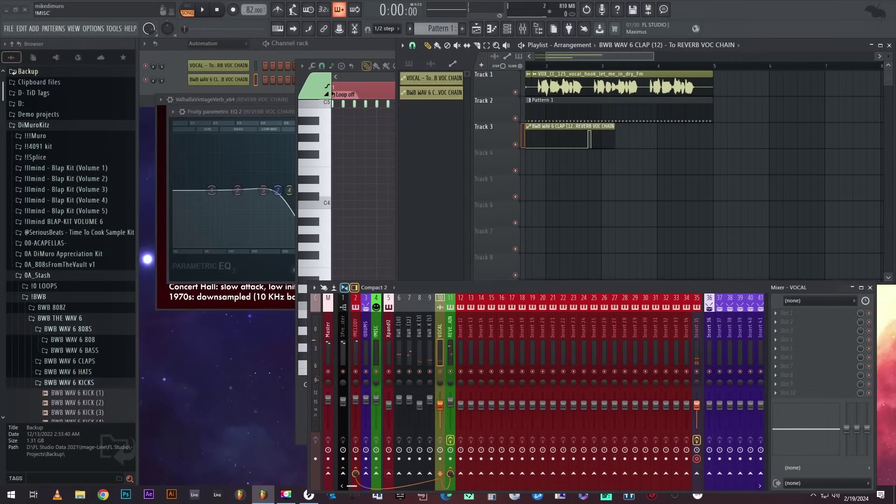
left_click_drag(356, 473, 356, 502)
key("space")
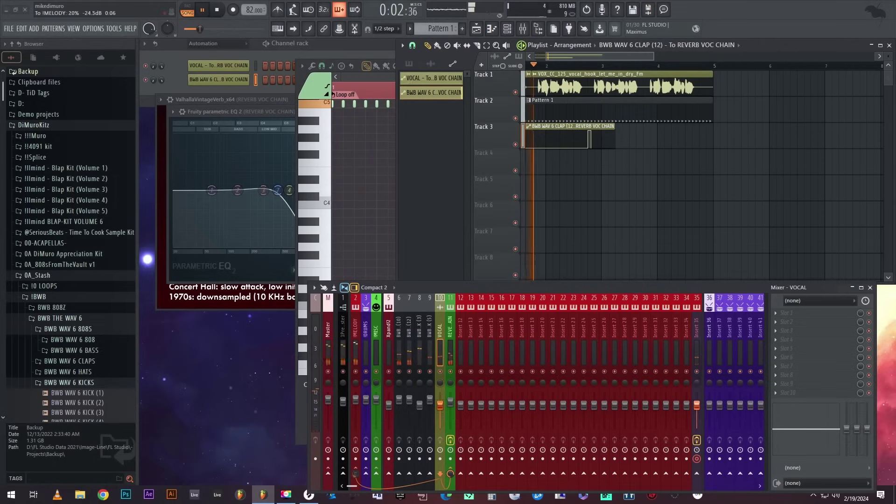
key("space")
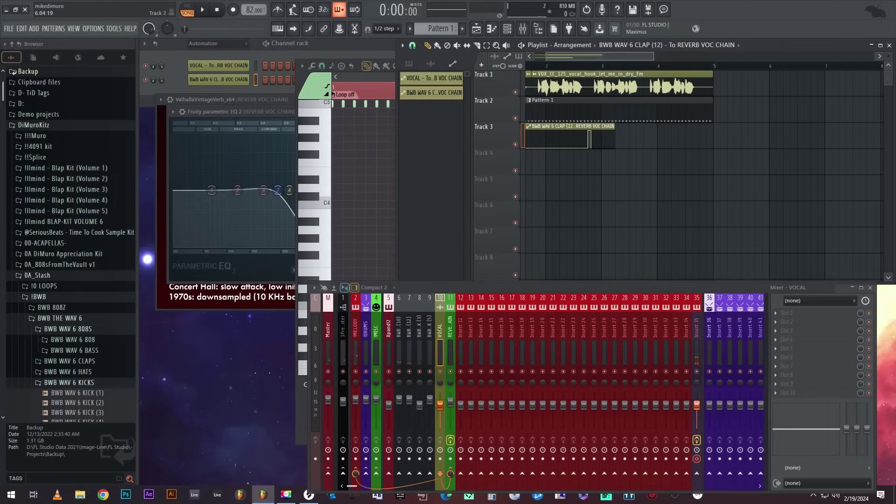
Close the playlist, piano roll, ValhallaVintageVerb, Fruity parametric EQ 2 and mixer windows
key("Return")
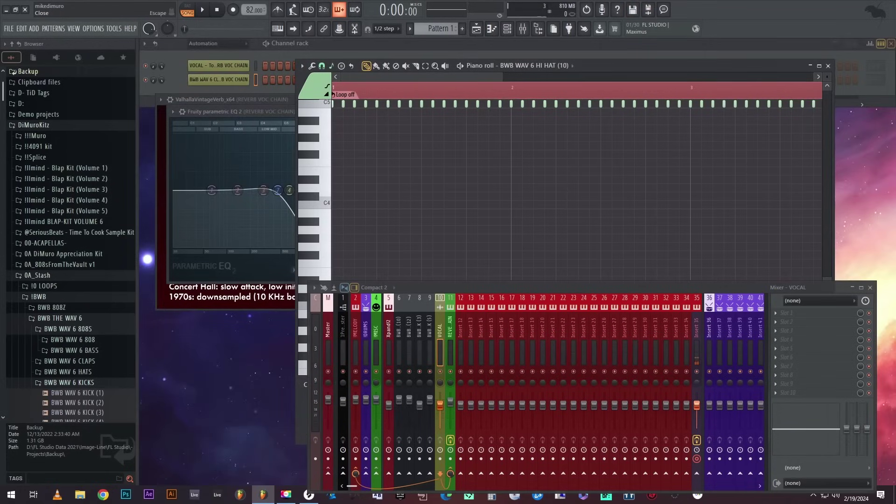
left_click(589, 99)
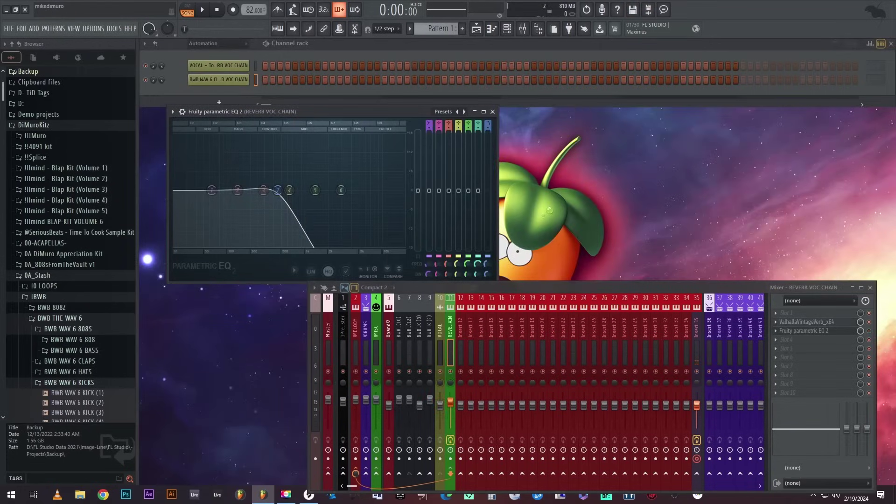
left_click(492, 111)
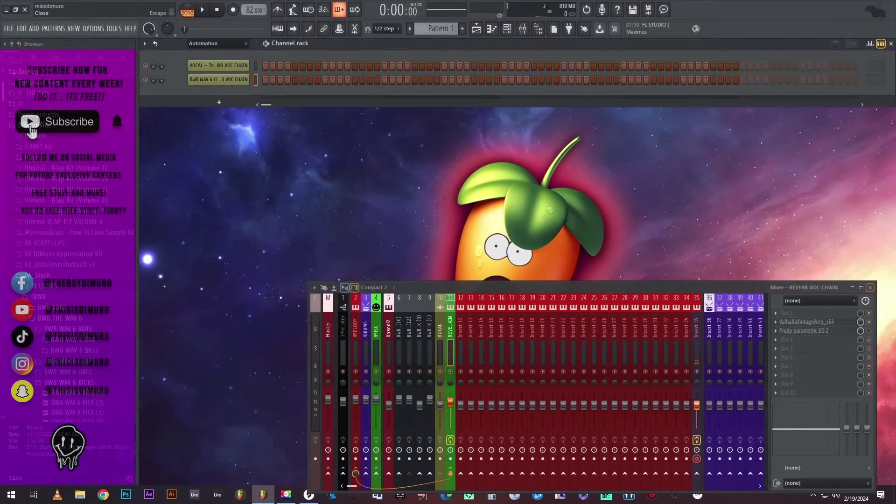
key("F9")
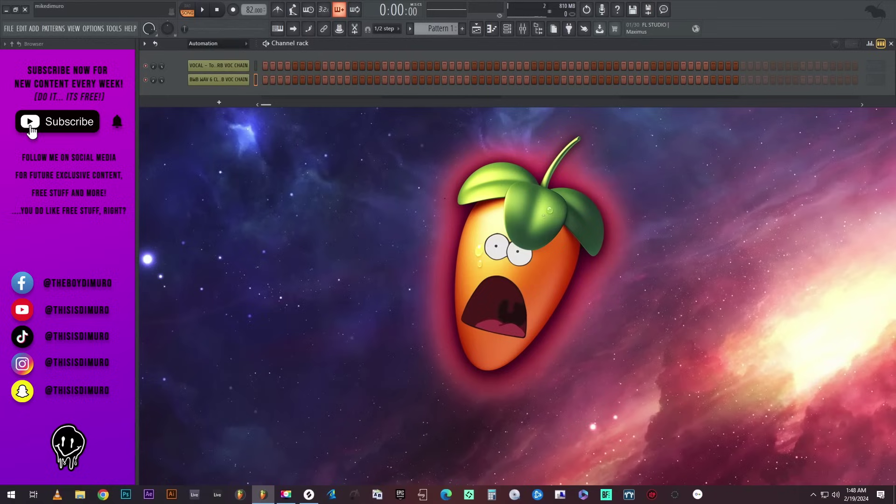